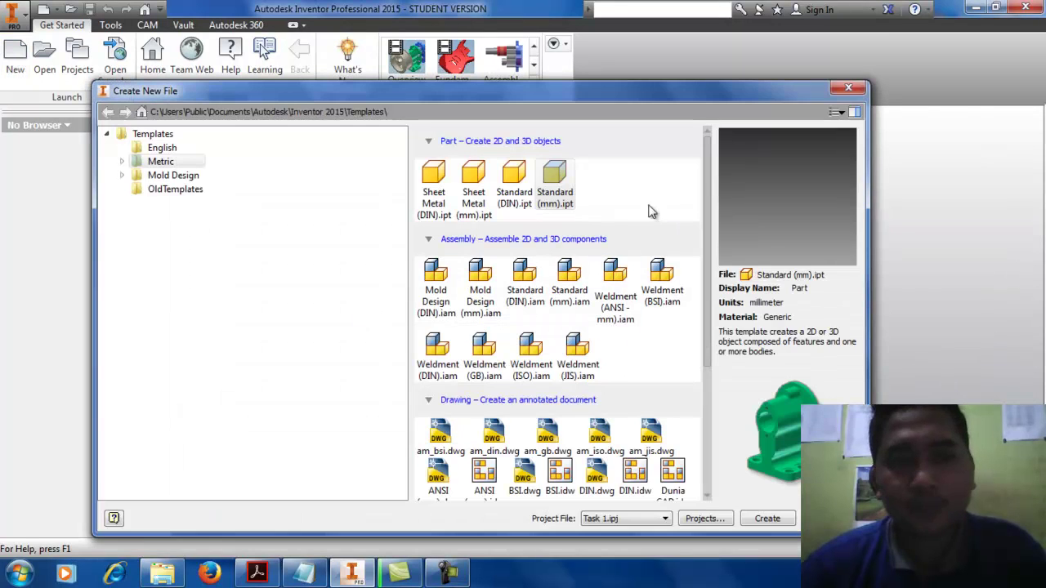
- Create a part from the metric Standard (mm).ipt template and start a 2D sketch on the XZ plane
{"action": "left_click", "coordinate": [764, 520]}
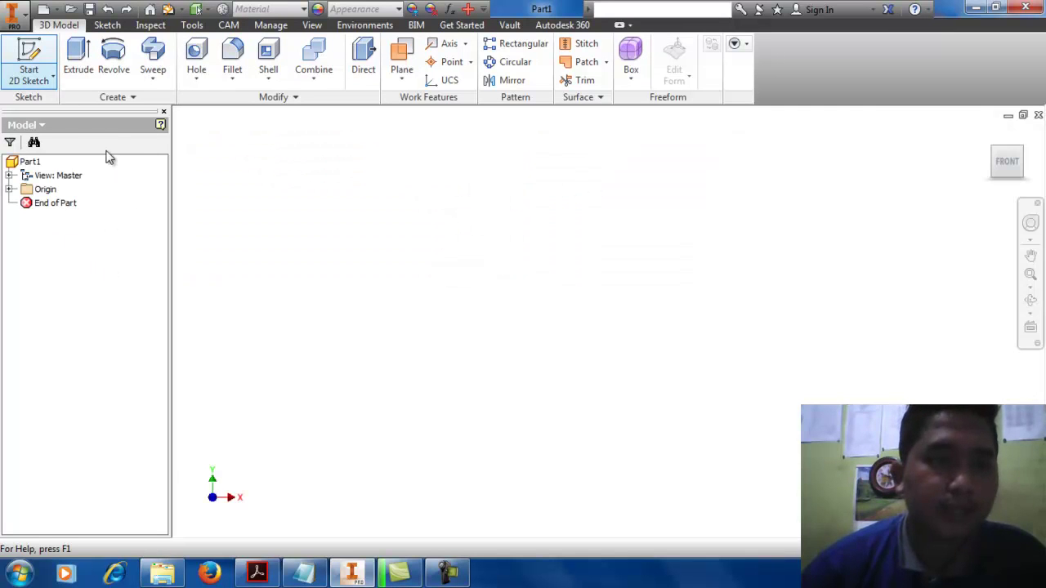
{"action": "left_click", "coordinate": [50, 79]}
{"action": "left_click", "coordinate": [63, 107]}
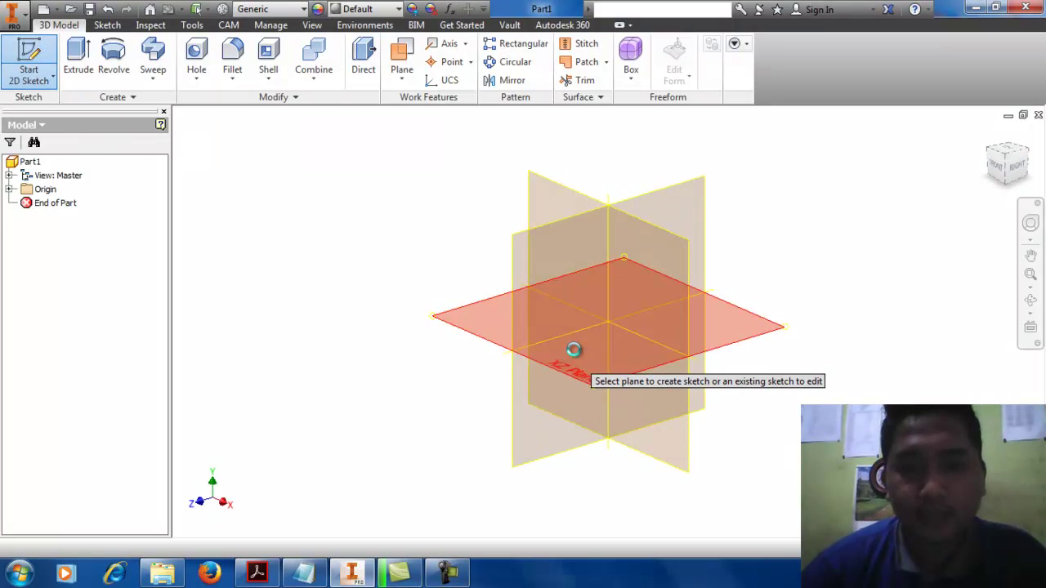
{"action": "left_click", "coordinate": [574, 349]}
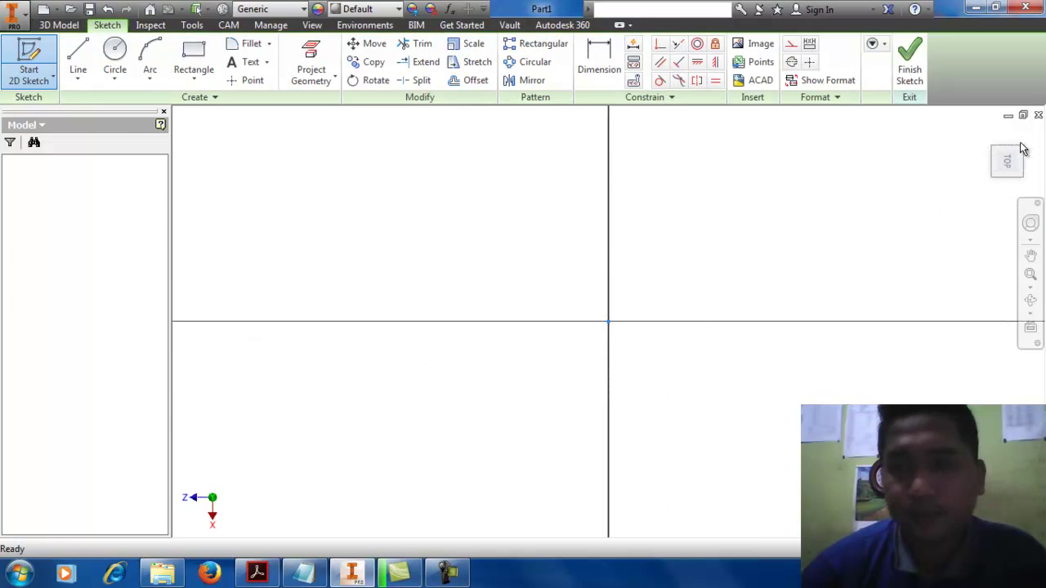
- Sketch a two-point rectangle about 221 by 117 mm with its first corner at the origin
{"action": "left_click", "coordinate": [194, 55]}
{"action": "left_click", "coordinate": [610, 322]}
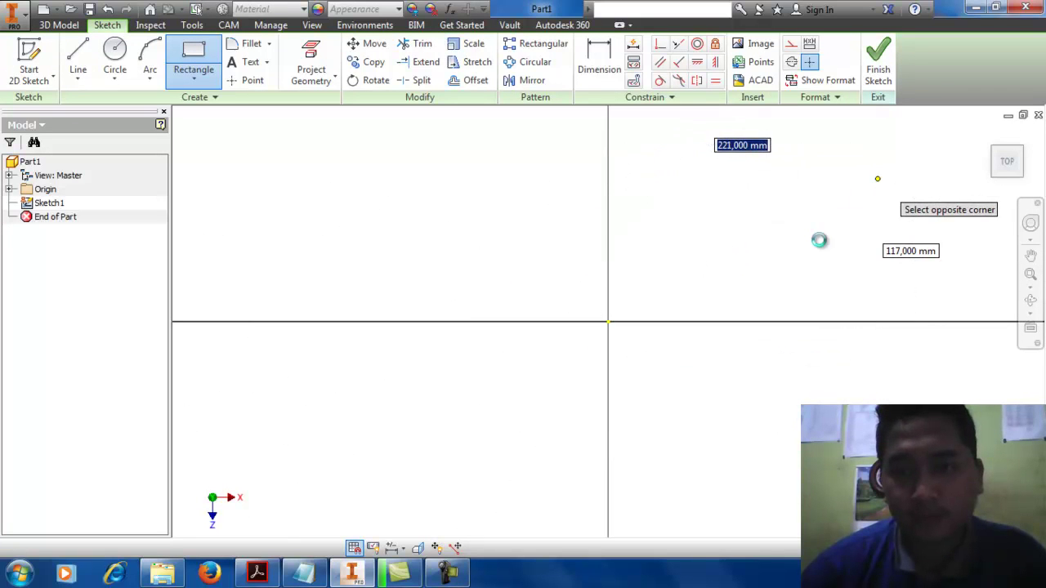
{"action": "middle_click_drag", "start_coordinate": [782, 267], "coordinate": [608, 302]}
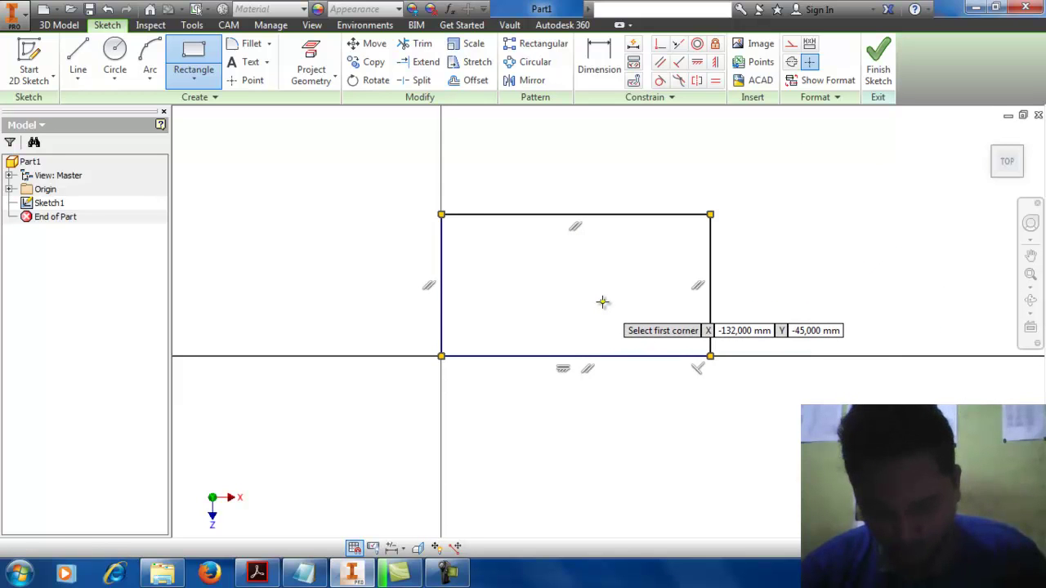
- Dimension the rectangle to 125 mm long and 63 mm wide
{"action": "left_click", "coordinate": [599, 58]}
{"action": "left_click", "coordinate": [594, 216]}
{"action": "left_click", "coordinate": [594, 178]}
{"action": "type", "text": "125"}
{"action": "key", "text": "Return"}
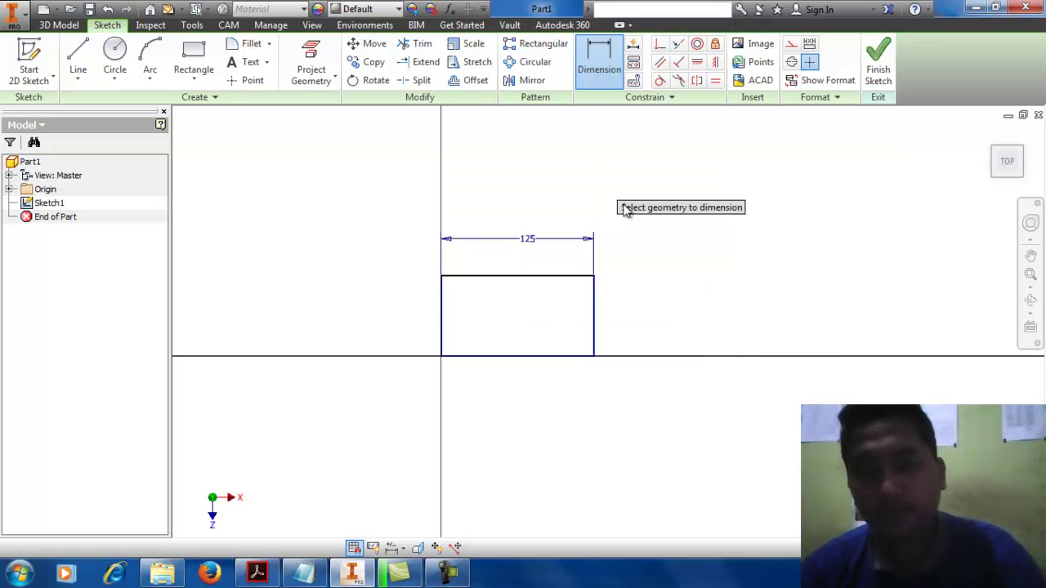
{"action": "left_click", "coordinate": [595, 327]}
{"action": "left_click", "coordinate": [659, 327]}
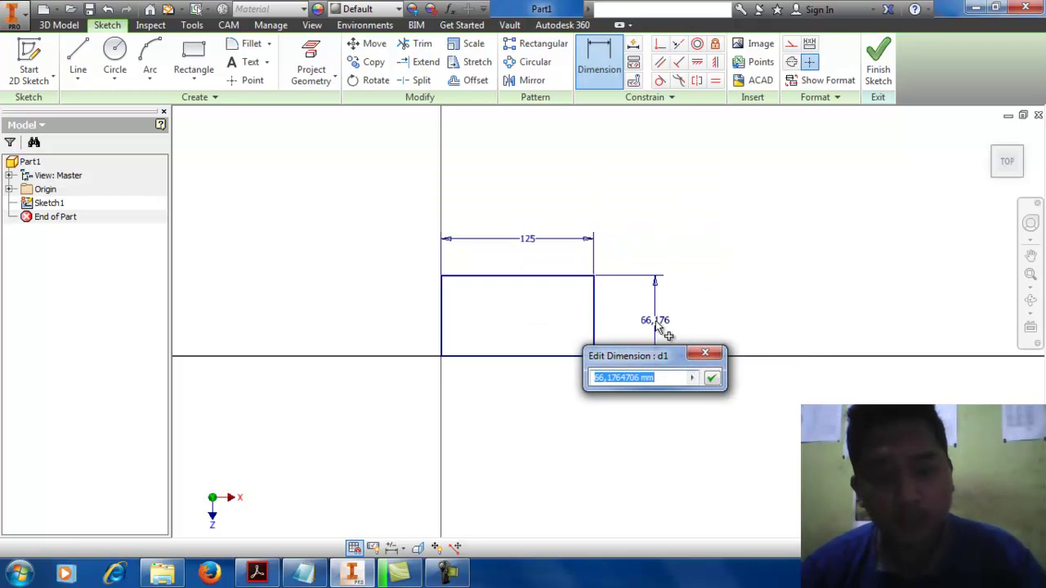
{"action": "key", "text": "Return"}
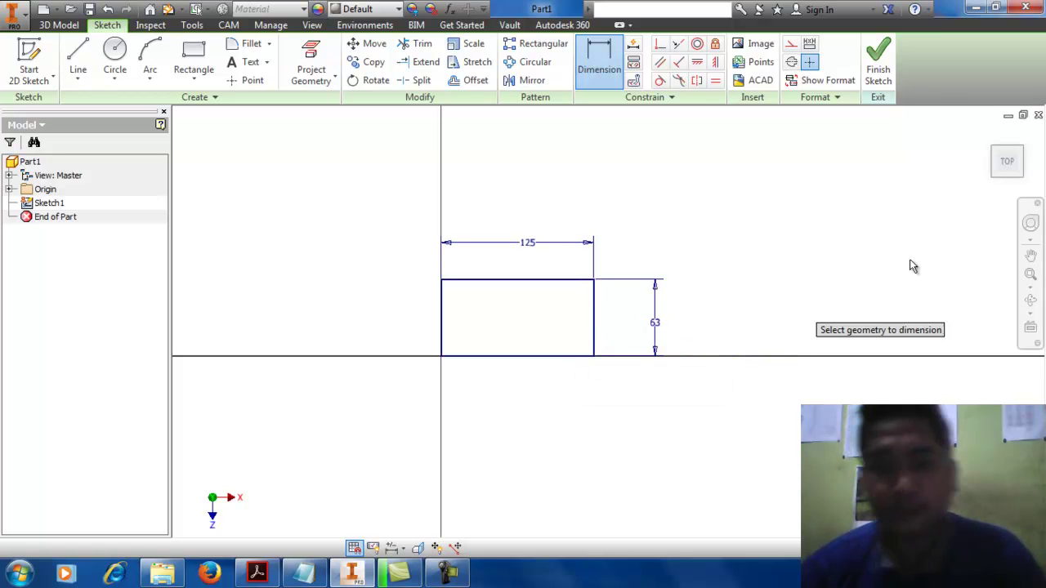
- Extrude the rectangle upward 19 mm into a solid plate
{"action": "left_click", "coordinate": [1004, 176]}
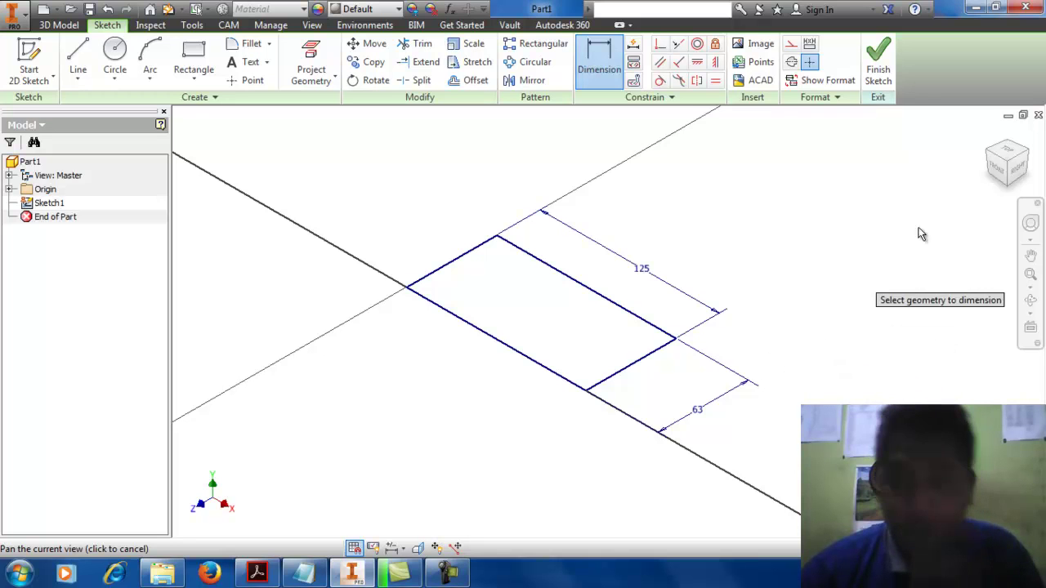
{"action": "left_click", "coordinate": [991, 159]}
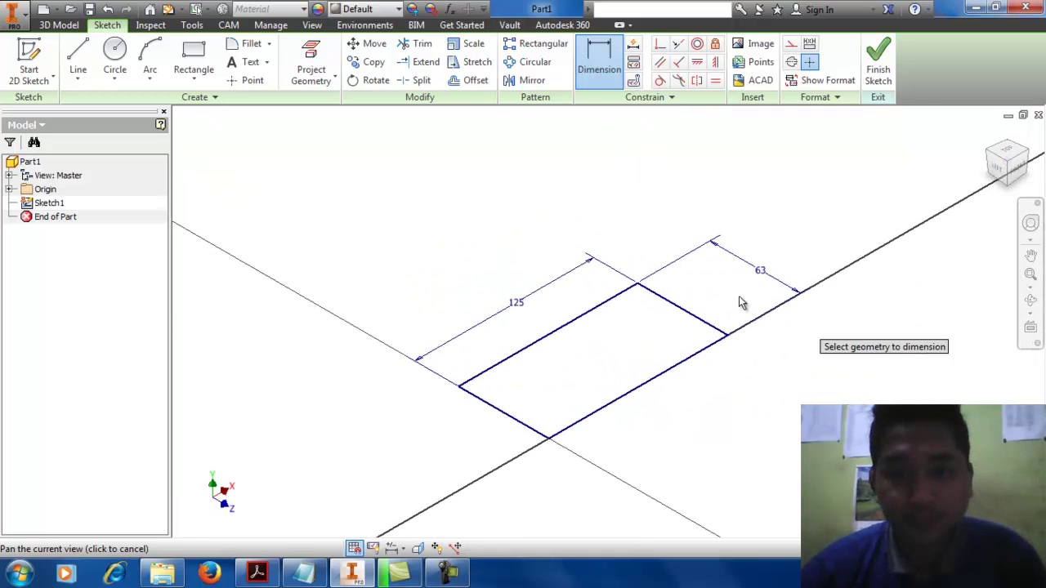
{"action": "left_click", "coordinate": [51, 25]}
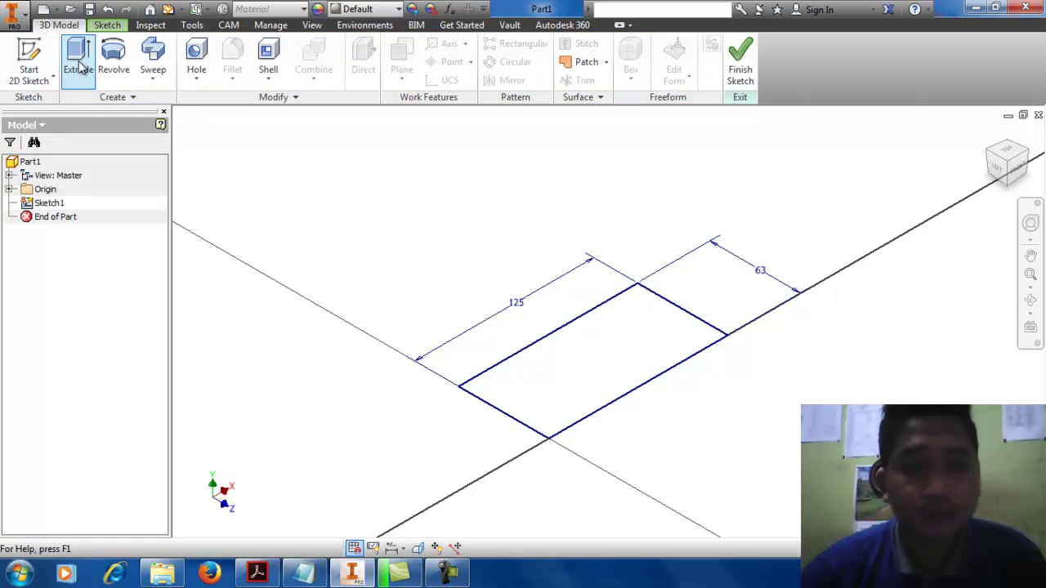
{"action": "left_click", "coordinate": [78, 66]}
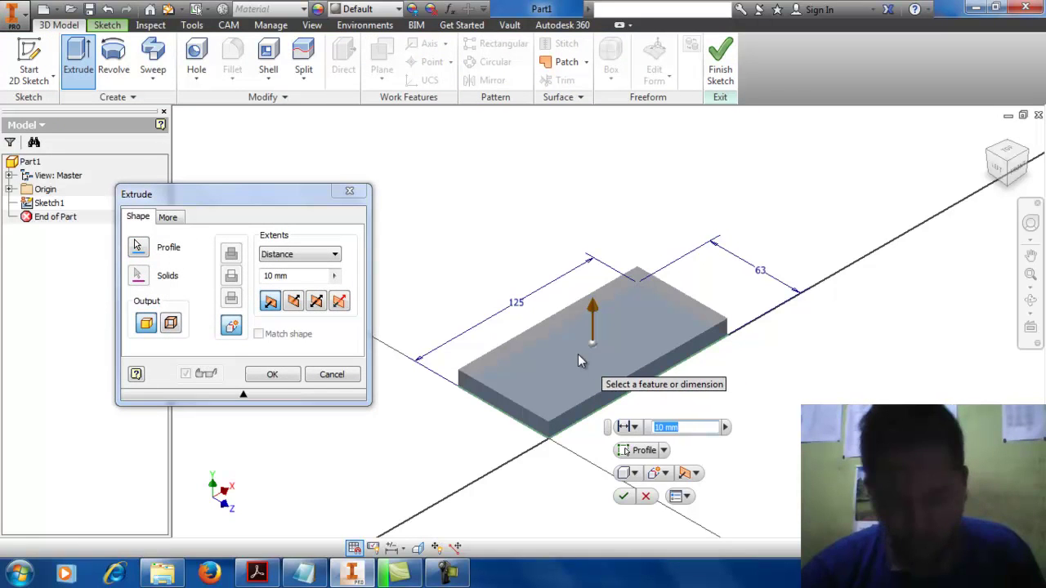
{"action": "type", "text": "19"}
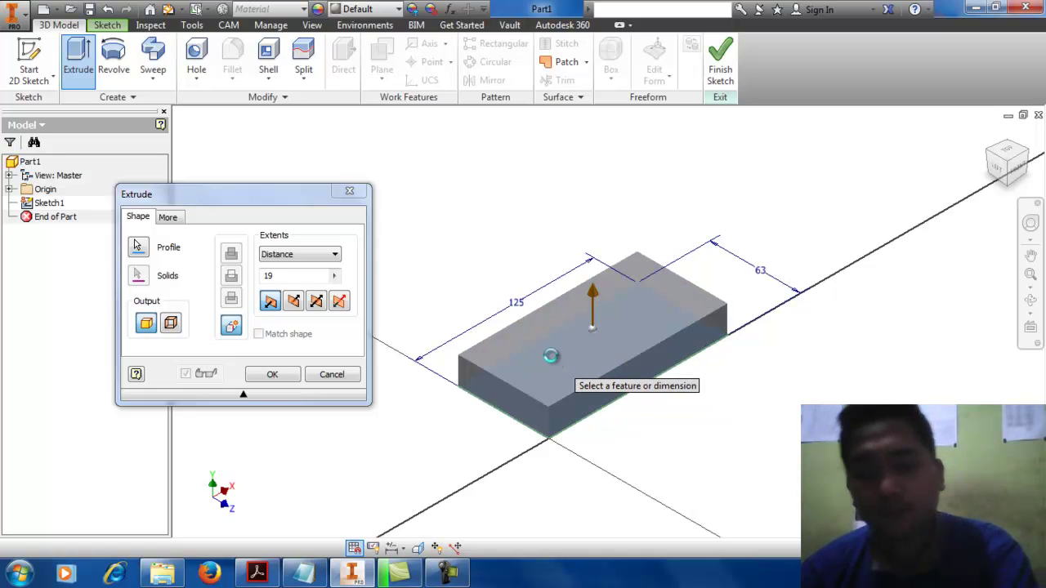
{"action": "key", "text": "Return"}
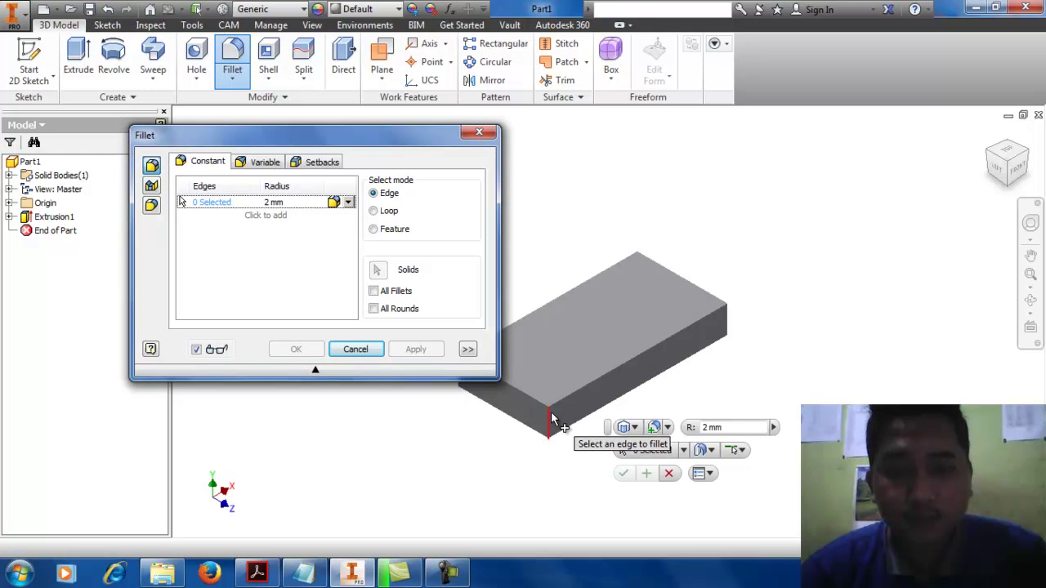
- Fillet the two vertical corner edges on the plate's front long side with a 13 mm radius
{"action": "left_click", "coordinate": [729, 331]}
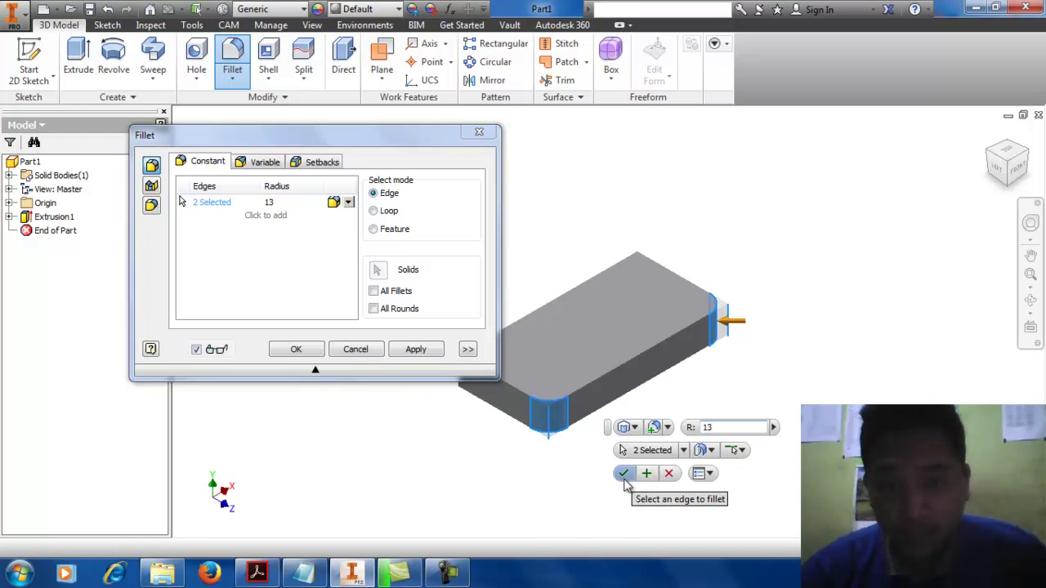
{"action": "left_click", "coordinate": [625, 477]}
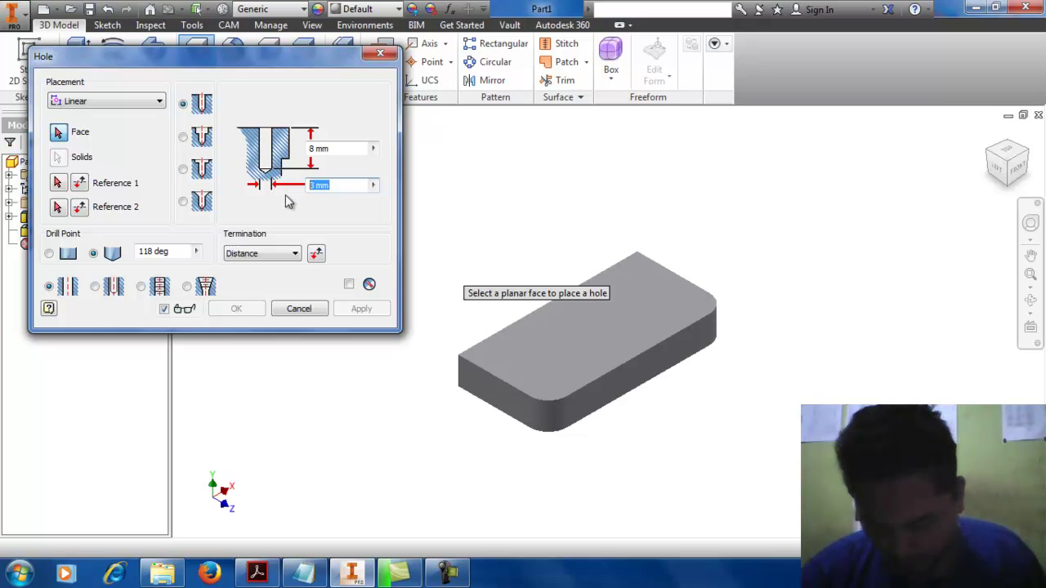
- Place a 10 mm diameter, 19 mm deep hole on the top face, 22 mm from the left short edge and front long edge
{"action": "type", "text": "10"}
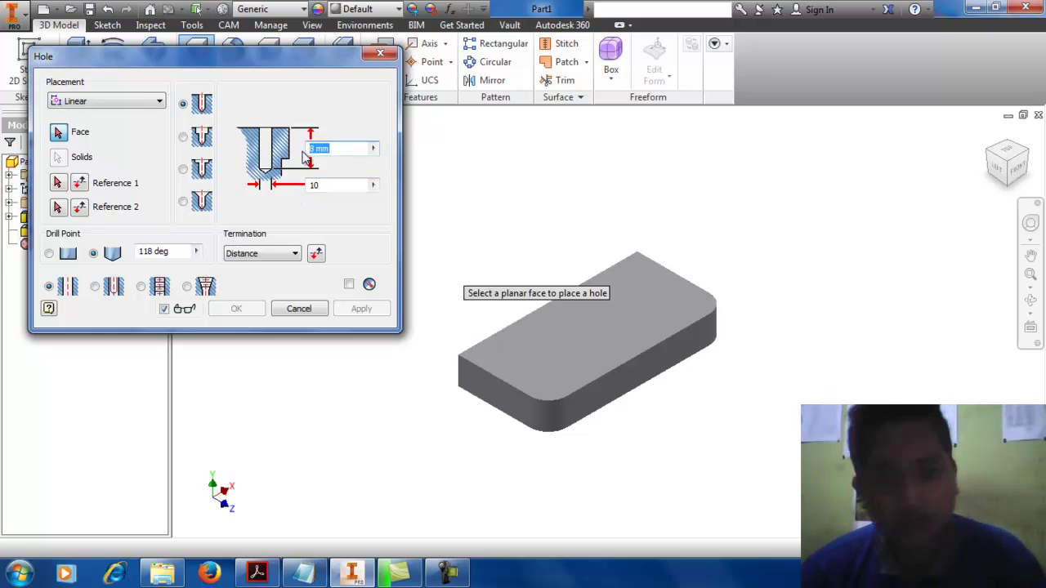
{"action": "left_click", "coordinate": [550, 349]}
{"action": "left_click", "coordinate": [516, 394]}
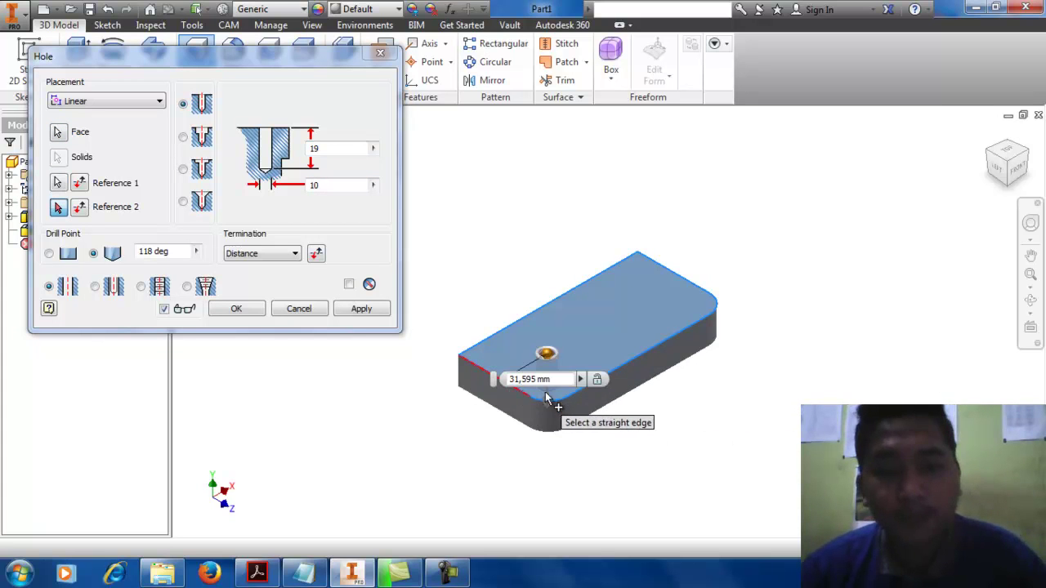
{"action": "left_click", "coordinate": [556, 386]}
{"action": "type", "text": "22"}
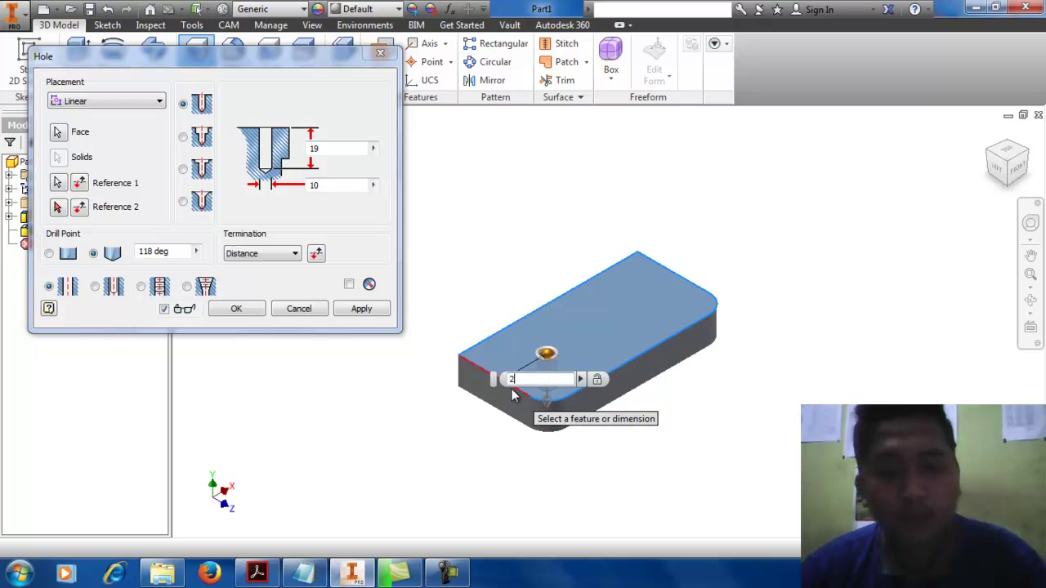
{"action": "key", "text": "Return"}
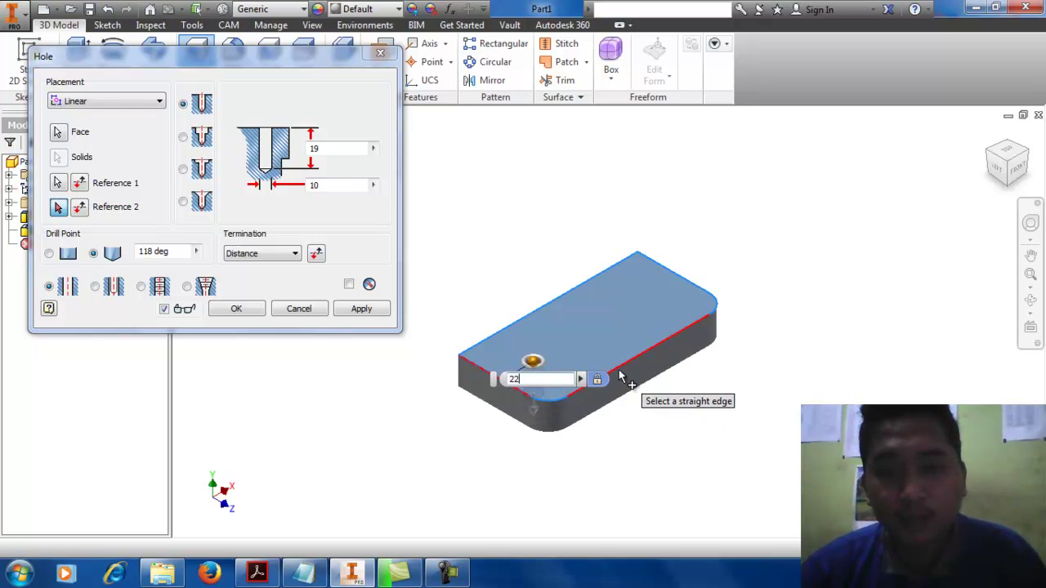
{"action": "left_click", "coordinate": [619, 372]}
{"action": "type", "text": "22"}
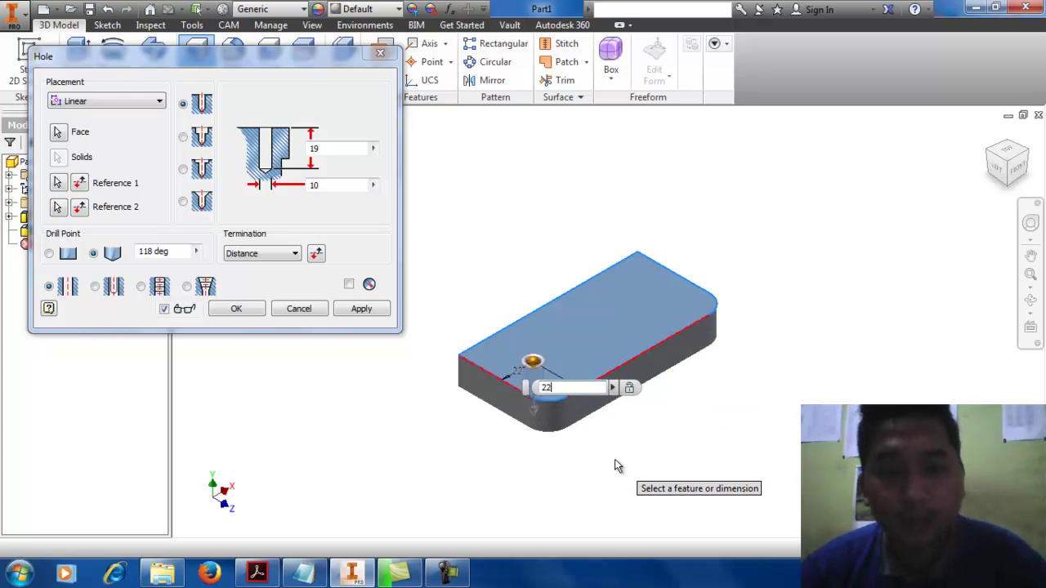
{"action": "left_click", "coordinate": [236, 309]}
- Add a second 10 mm diameter, 19 mm deep hole, 22 mm from the front long edge and the opposite short edge
{"action": "scroll", "coordinate": [560, 382], "scroll_direction": "up", "scroll_amount": 3}
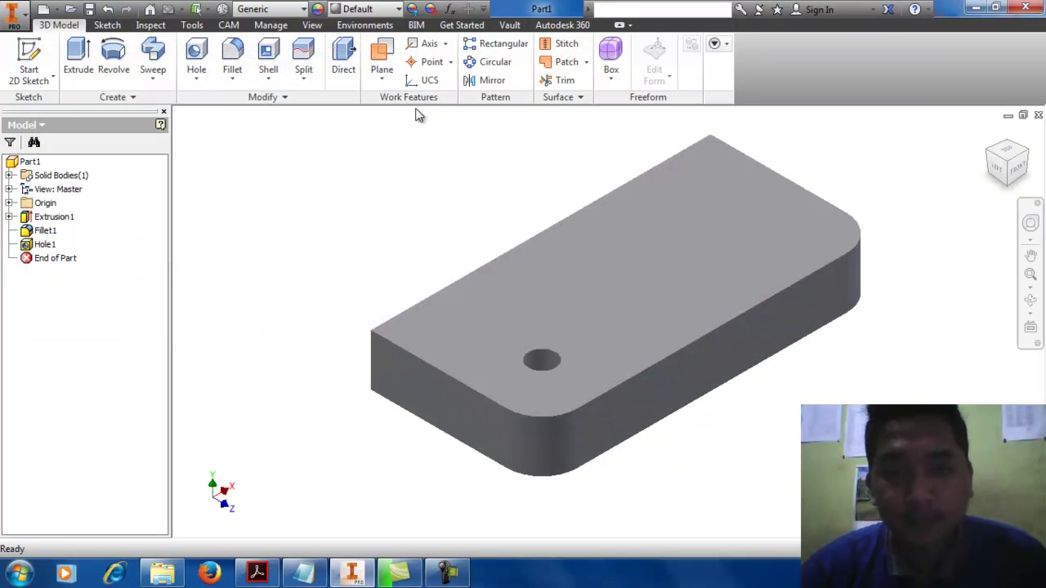
{"action": "left_click", "coordinate": [203, 65]}
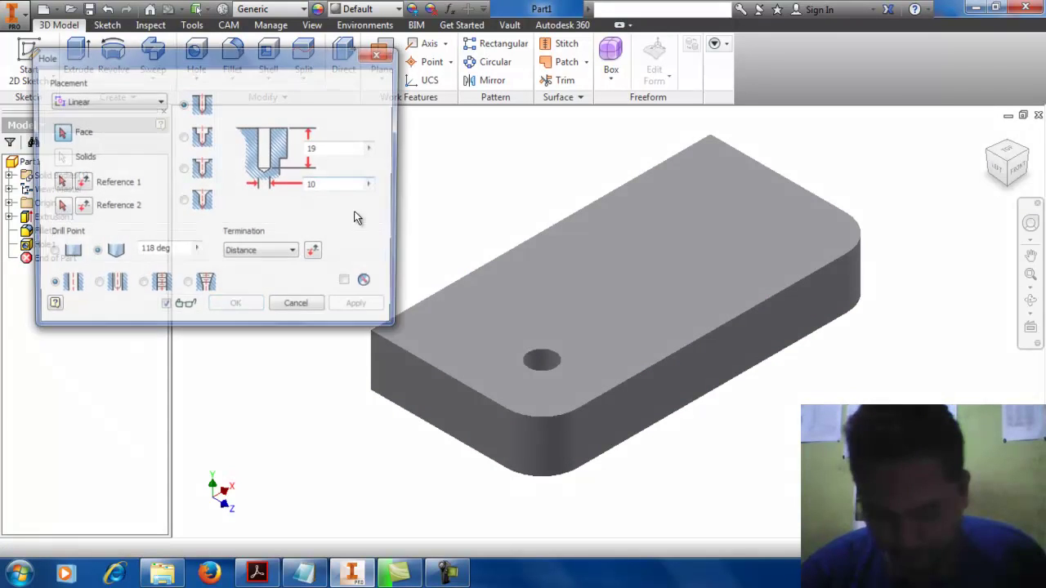
{"action": "left_click", "coordinate": [773, 236]}
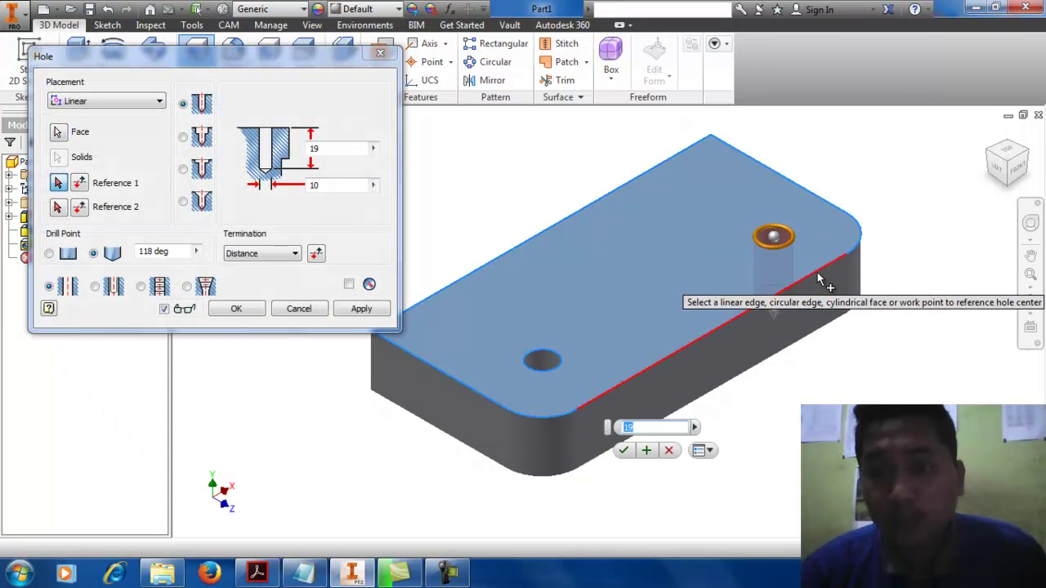
{"action": "left_click", "coordinate": [816, 271]}
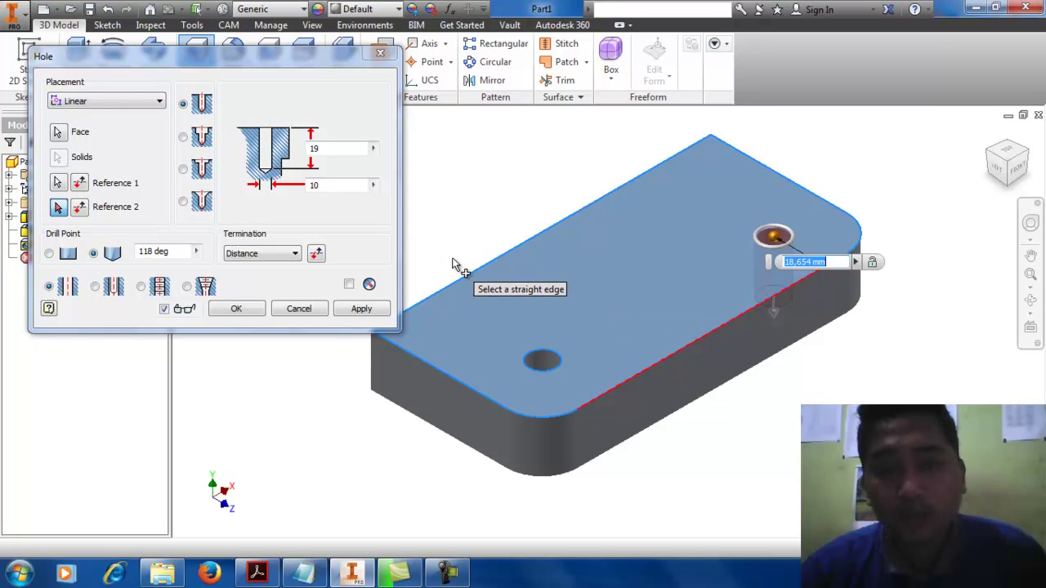
{"action": "type", "text": "22"}
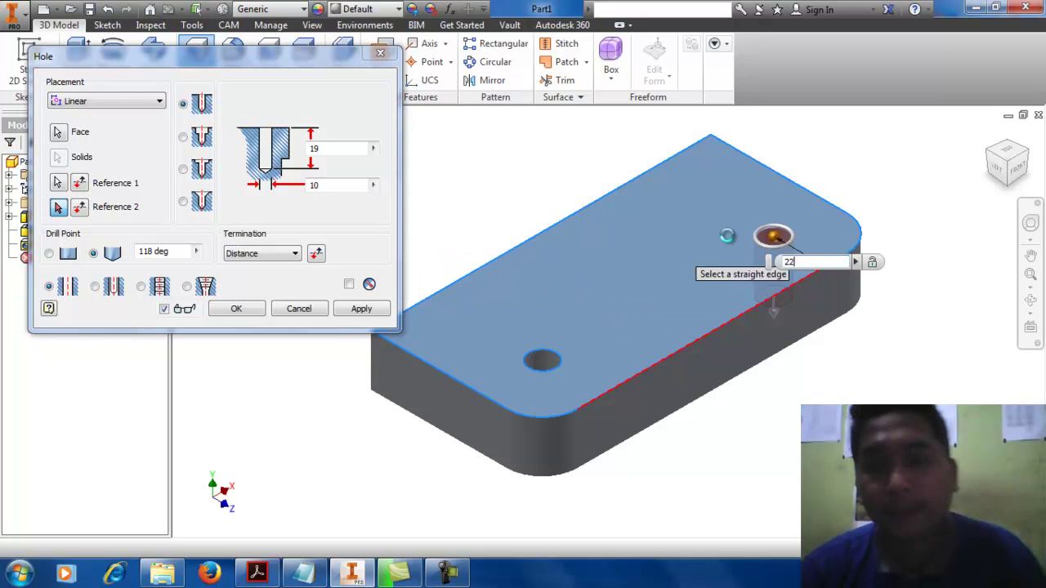
{"action": "left_click", "coordinate": [824, 204]}
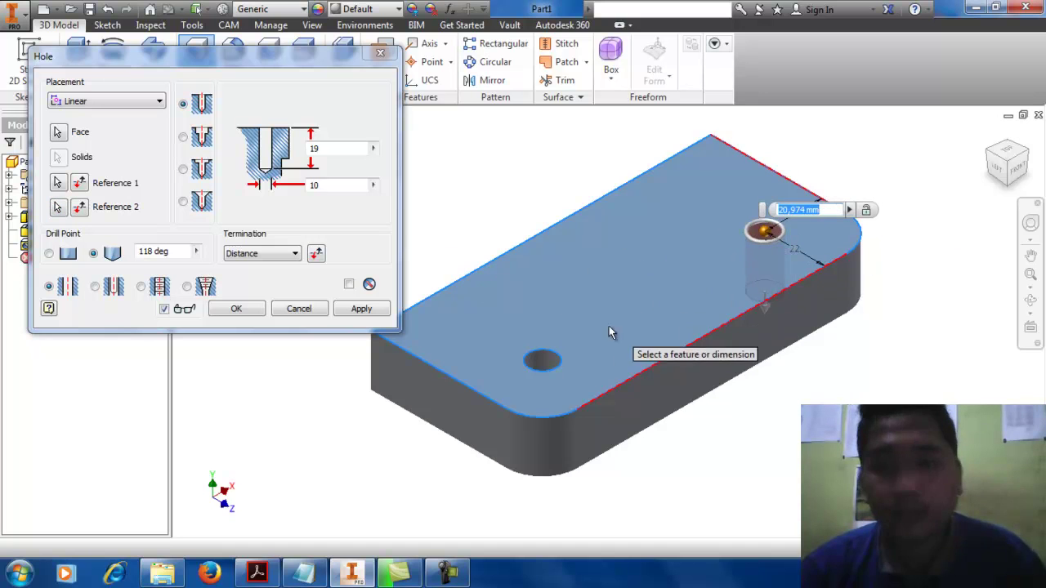
{"action": "type", "text": "22"}
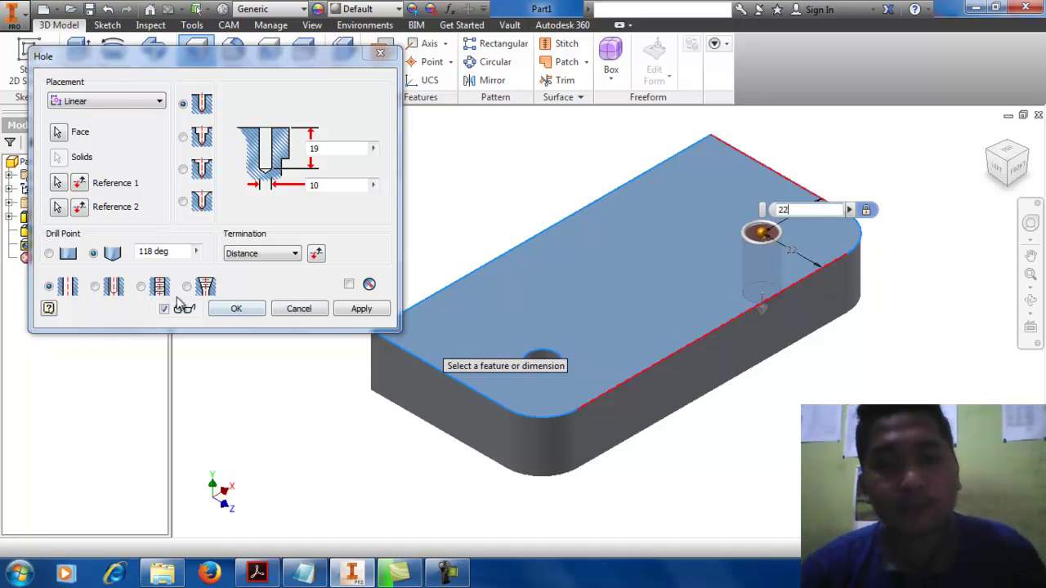
{"action": "left_click", "coordinate": [226, 312]}
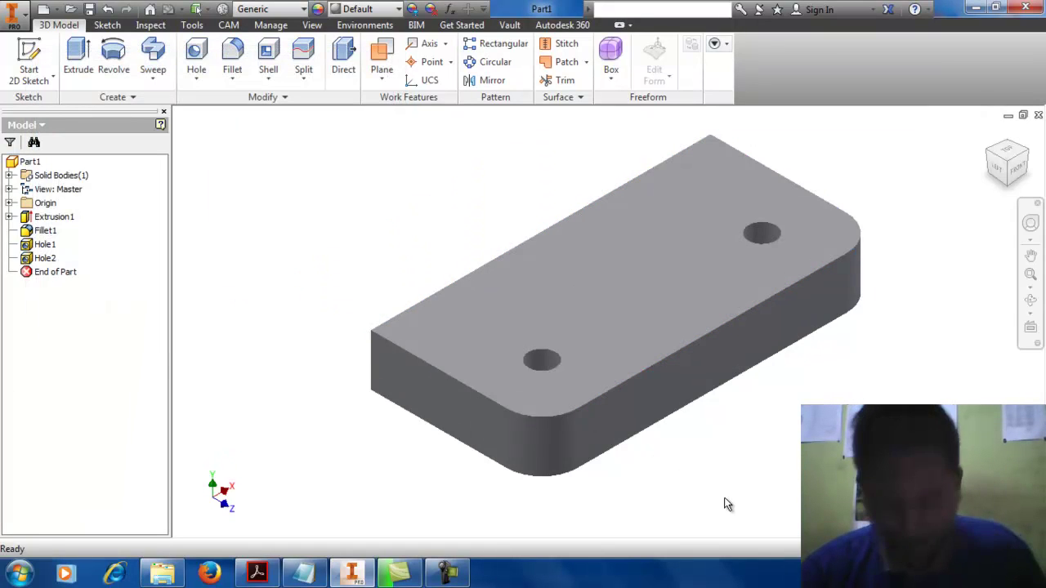
- Open the second hole's feature settings to examine its depth and diameter, and close them
{"action": "right_click", "coordinate": [769, 245]}
{"action": "key", "text": "Escape"}
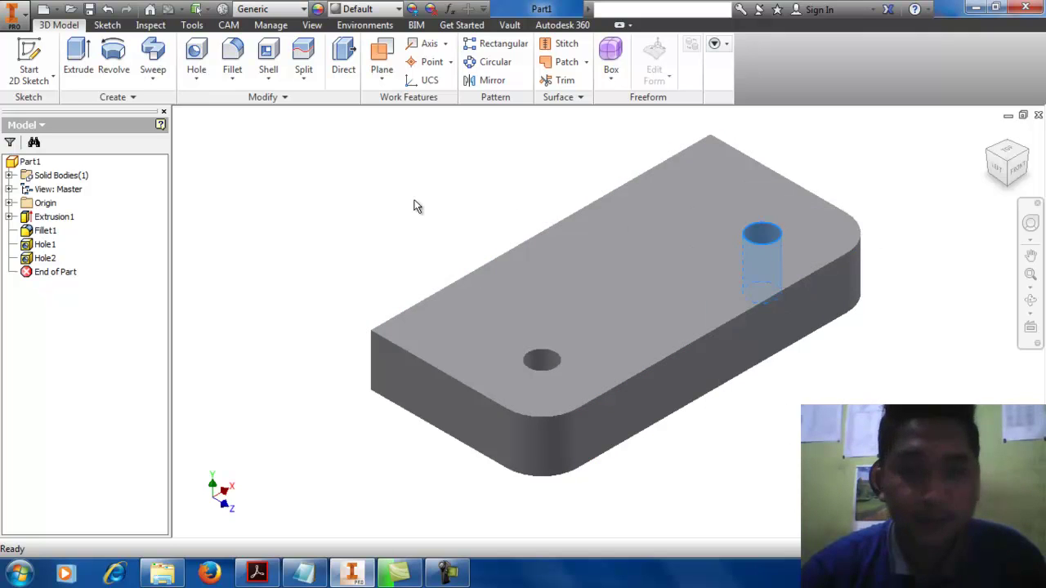
{"action": "right_click", "coordinate": [46, 260]}
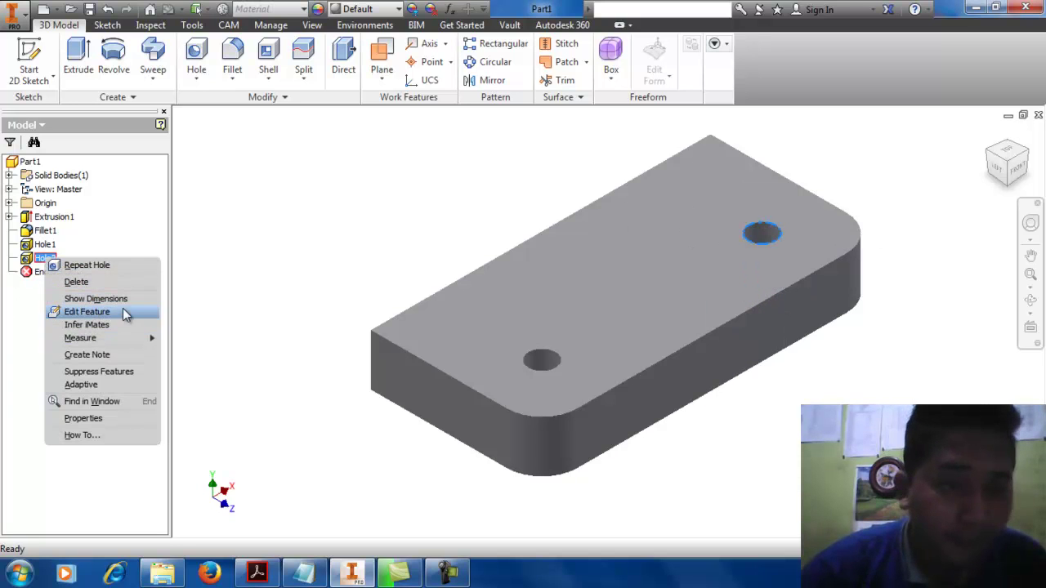
{"action": "left_click", "coordinate": [127, 312]}
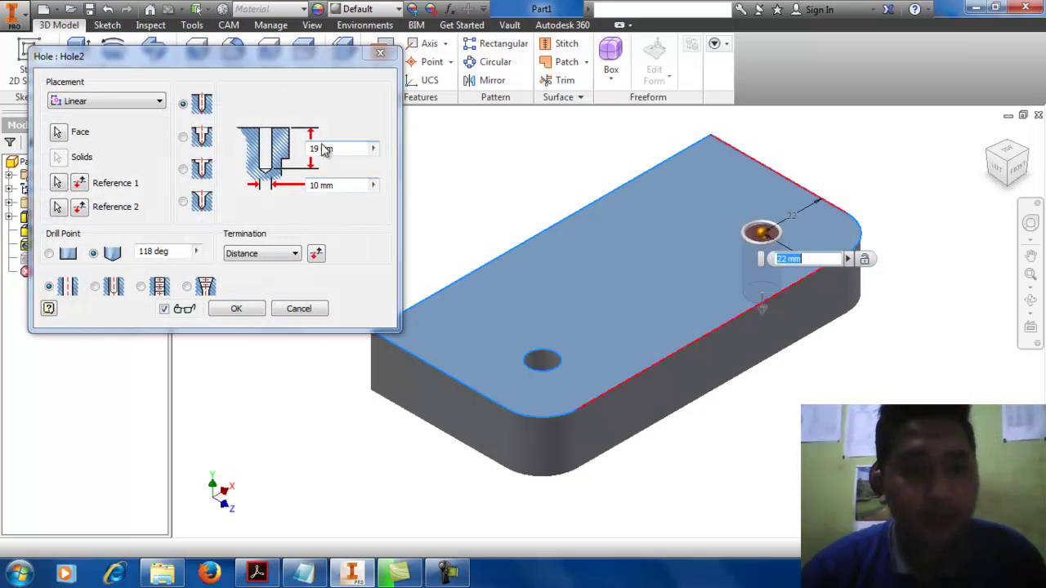
{"action": "left_click", "coordinate": [380, 53]}
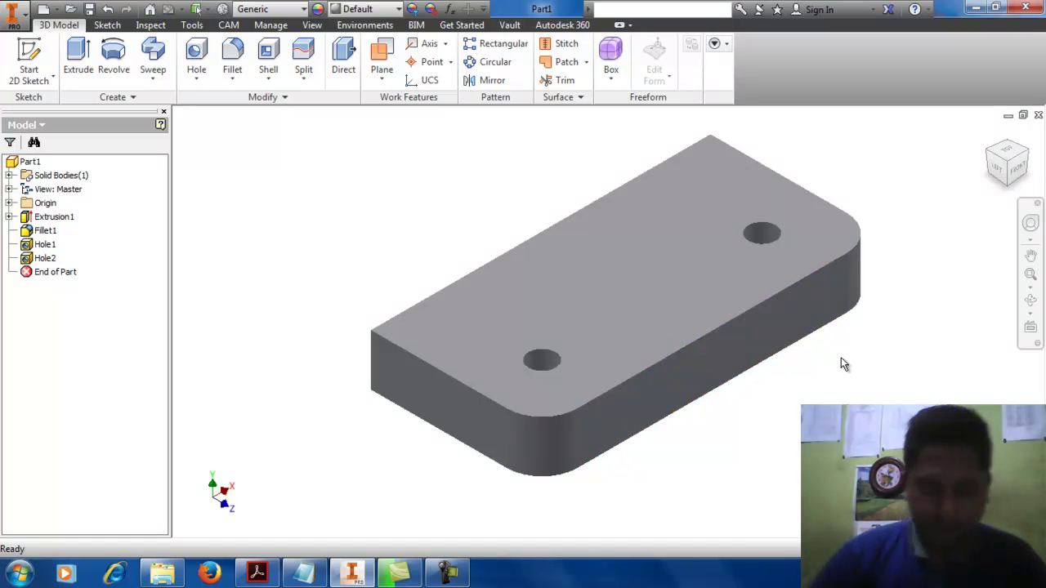
- Start a 2D sketch on the plate's long back face
{"action": "left_click", "coordinate": [991, 161]}
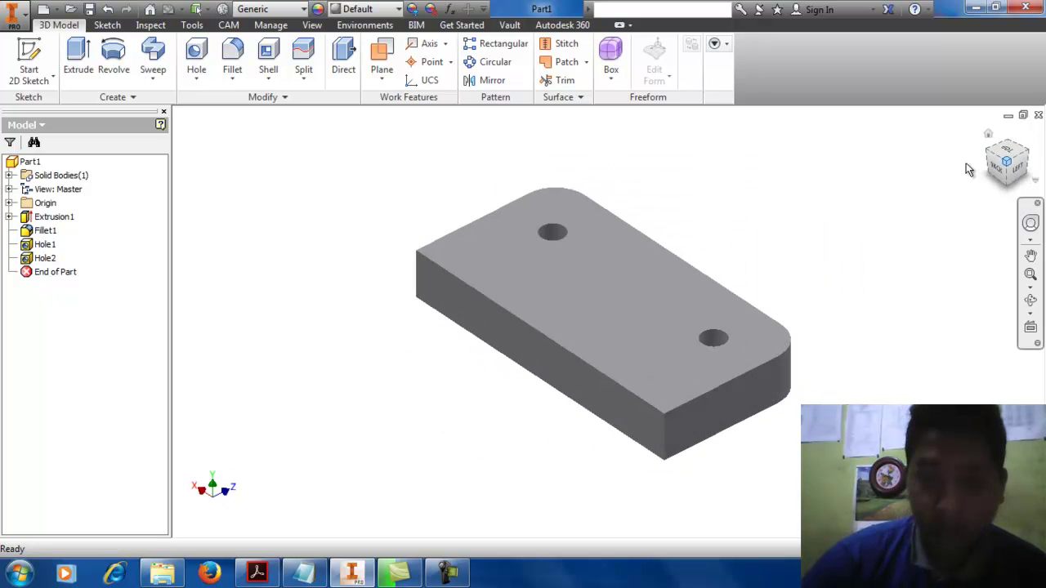
{"action": "left_click", "coordinate": [570, 368]}
{"action": "left_click", "coordinate": [630, 357]}
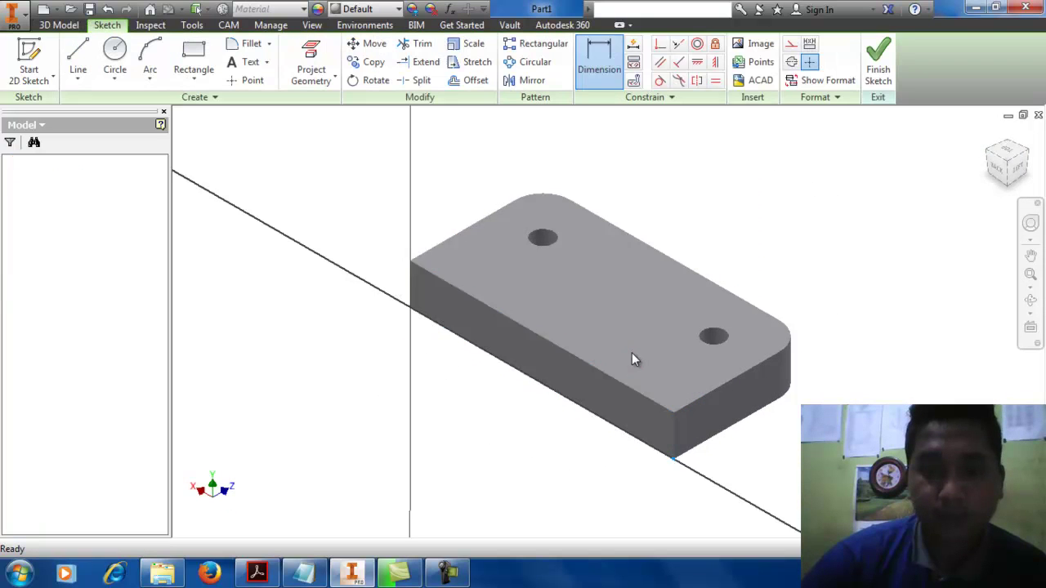
- Draw two concentric circles, 44 mm and 22 mm in diameter, centred above the midpoint of the plate's top edge
{"action": "middle_click_drag", "start_coordinate": [570, 287], "coordinate": [654, 309]}
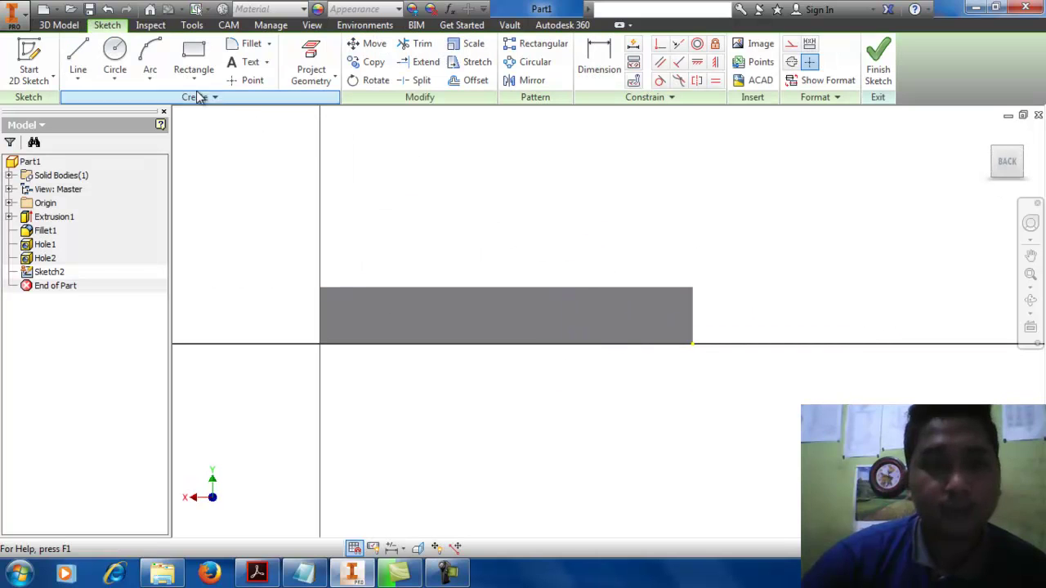
{"action": "left_click", "coordinate": [114, 50]}
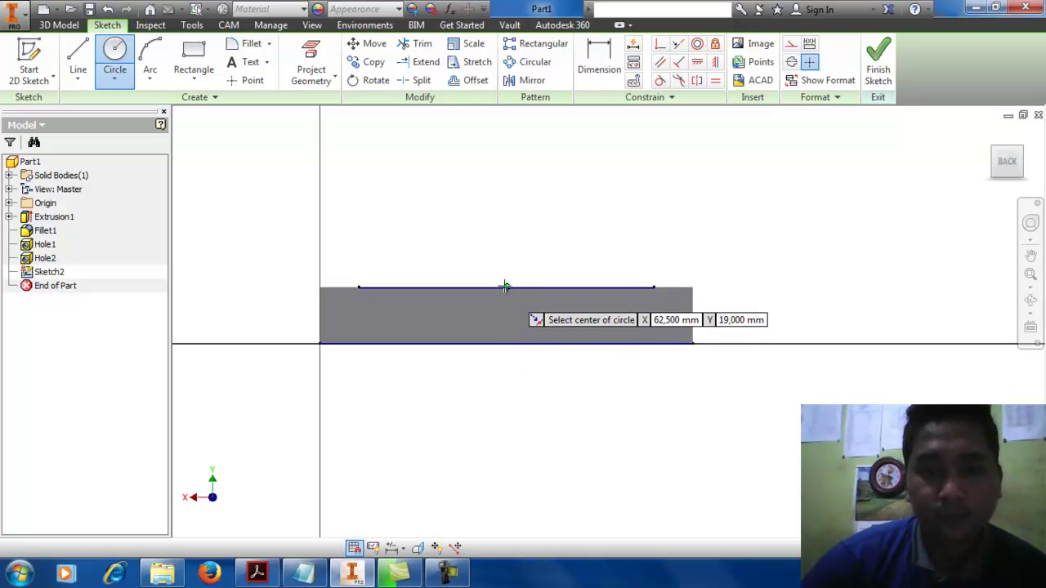
{"action": "left_click", "coordinate": [507, 155]}
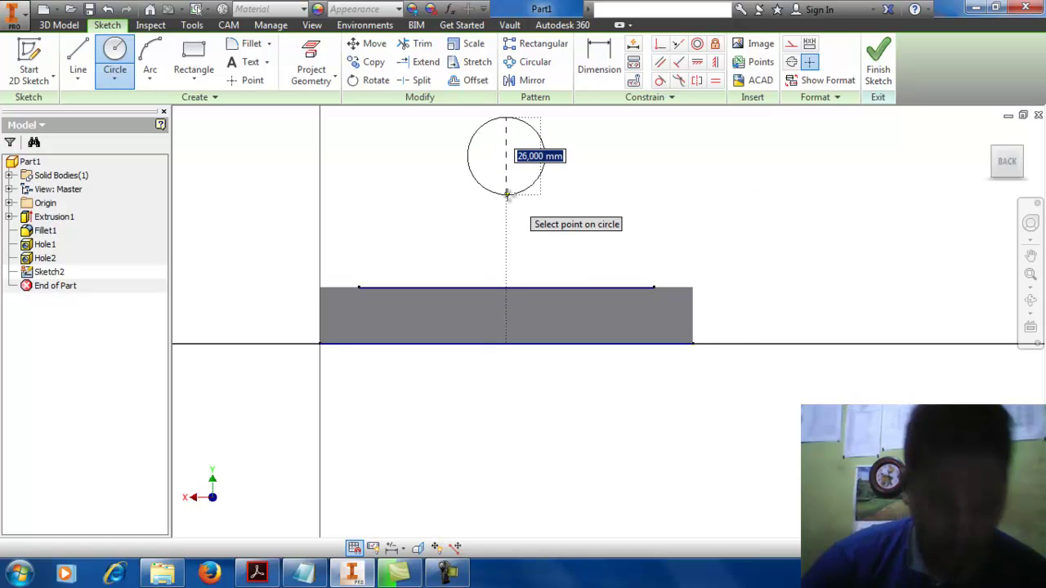
{"action": "type", "text": "48"}
{"action": "key", "text": "Return"}
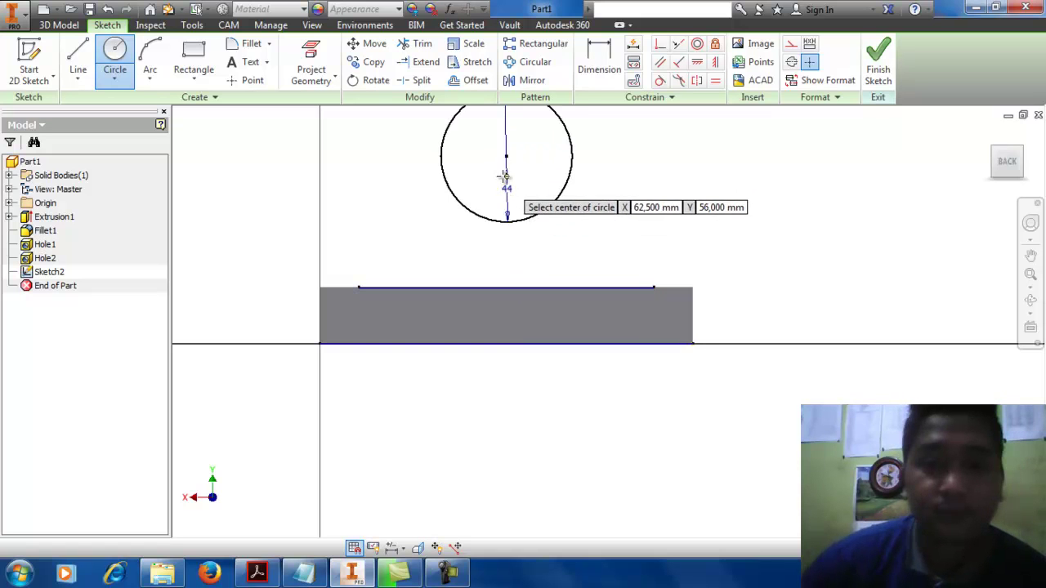
{"action": "left_click", "coordinate": [507, 156]}
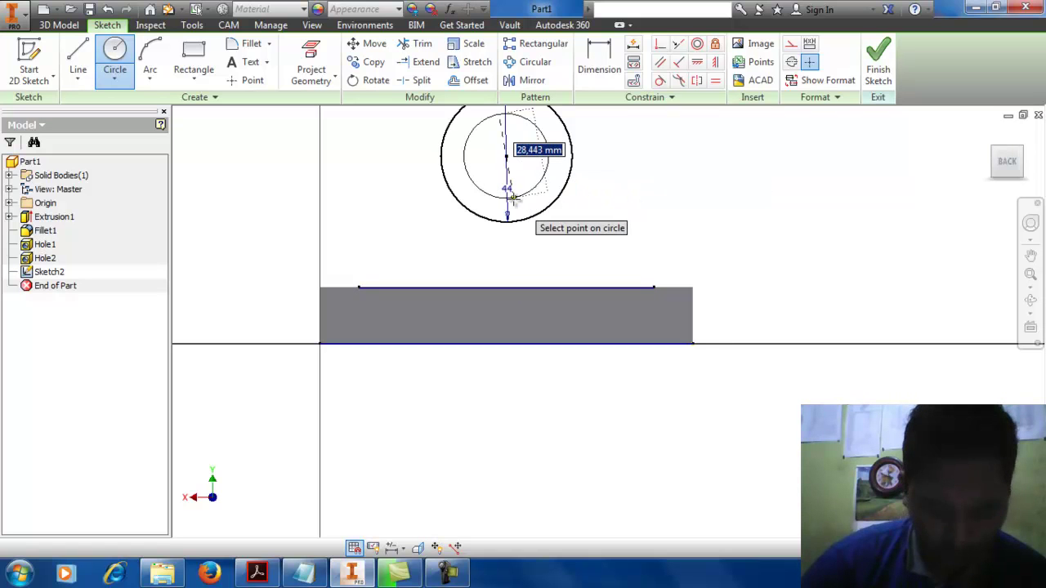
{"action": "type", "text": "24"}
{"action": "key", "text": "Return"}
- Dimension the circles' centre 53 mm above the plate's bottom edge
{"action": "middle_click_drag", "start_coordinate": [432, 271], "coordinate": [596, 299]}
{"action": "left_click", "coordinate": [601, 69]}
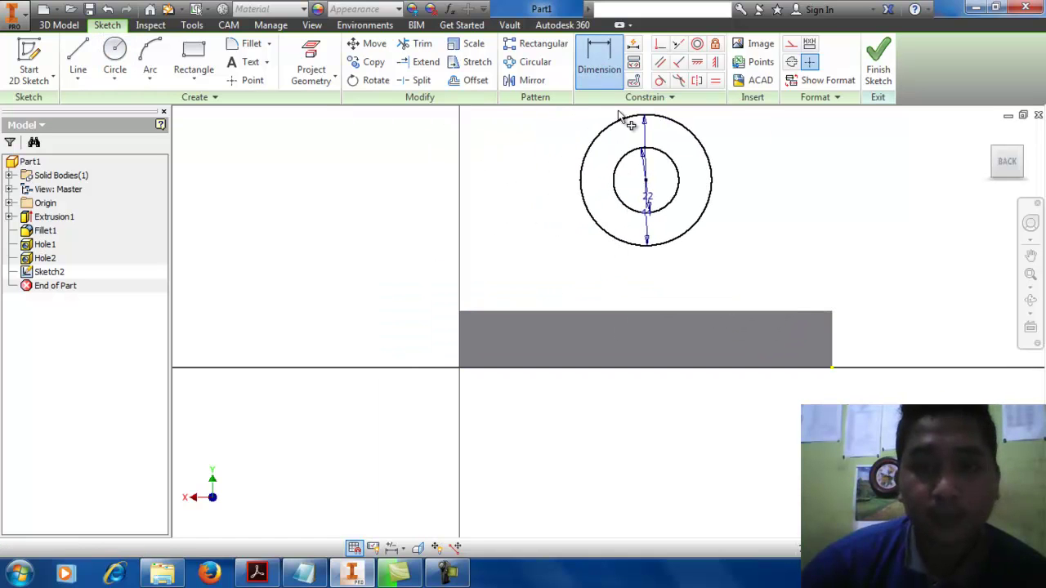
{"action": "left_click", "coordinate": [646, 181]}
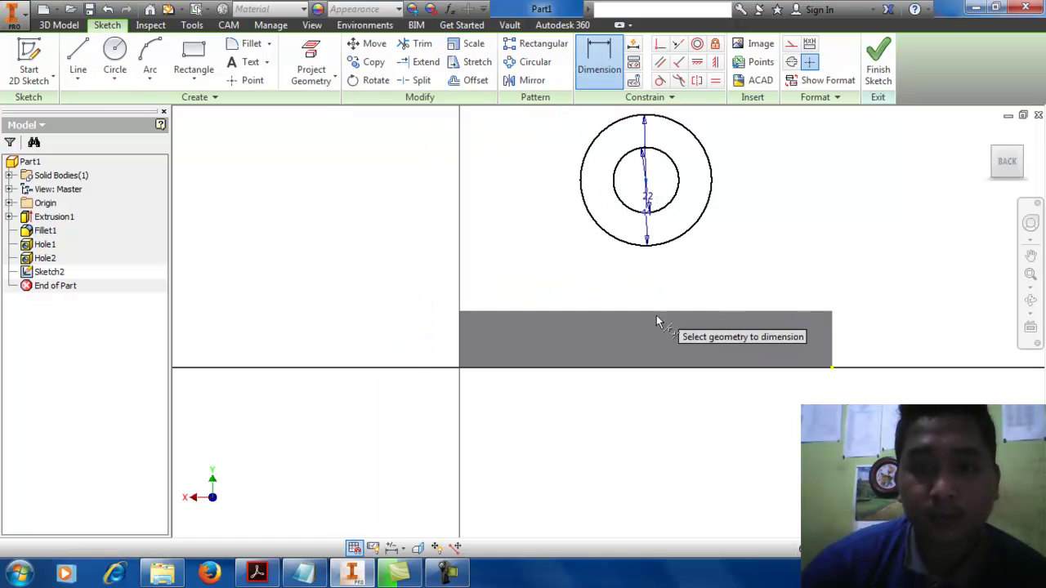
{"action": "left_click", "coordinate": [666, 368]}
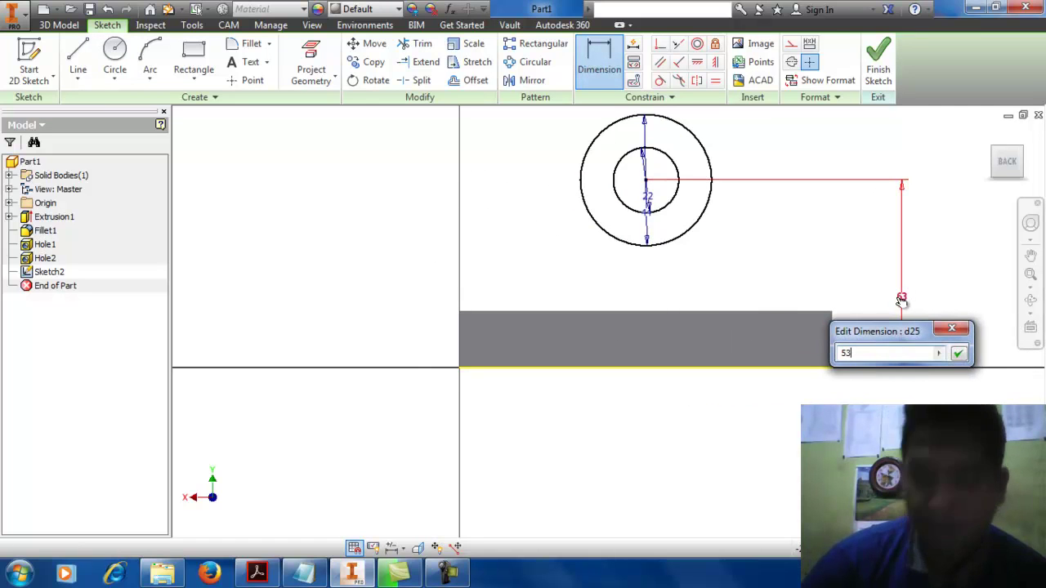
{"action": "key", "text": "Return"}
{"action": "middle_click_drag", "start_coordinate": [509, 257], "coordinate": [540, 257]}
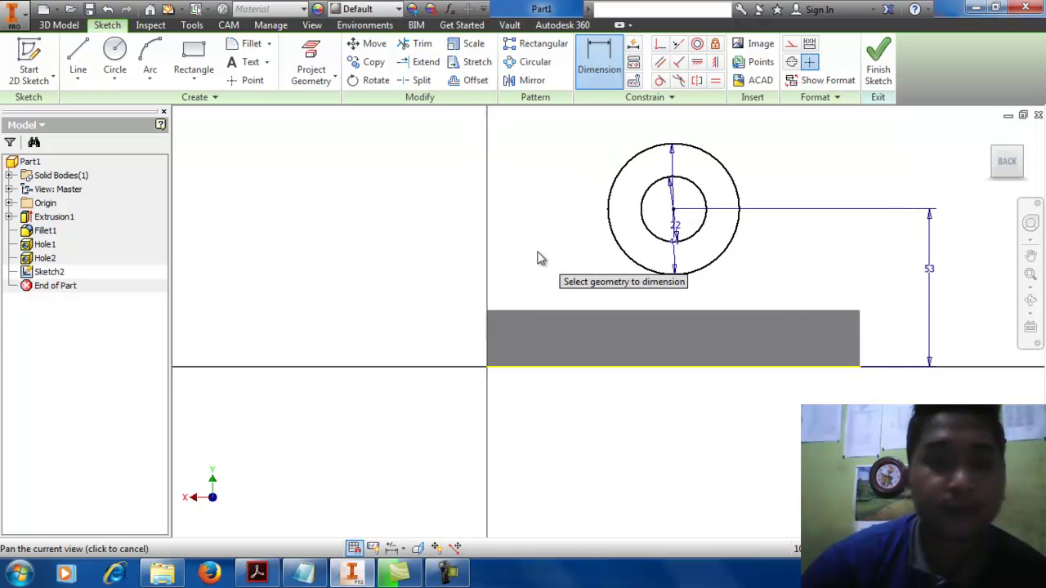
- Draw a stepped line chain from the plate's upper left corner: 13 mm up, 13 mm inward, and 32 mm up
{"action": "left_click", "coordinate": [82, 55]}
{"action": "left_click", "coordinate": [486, 311]}
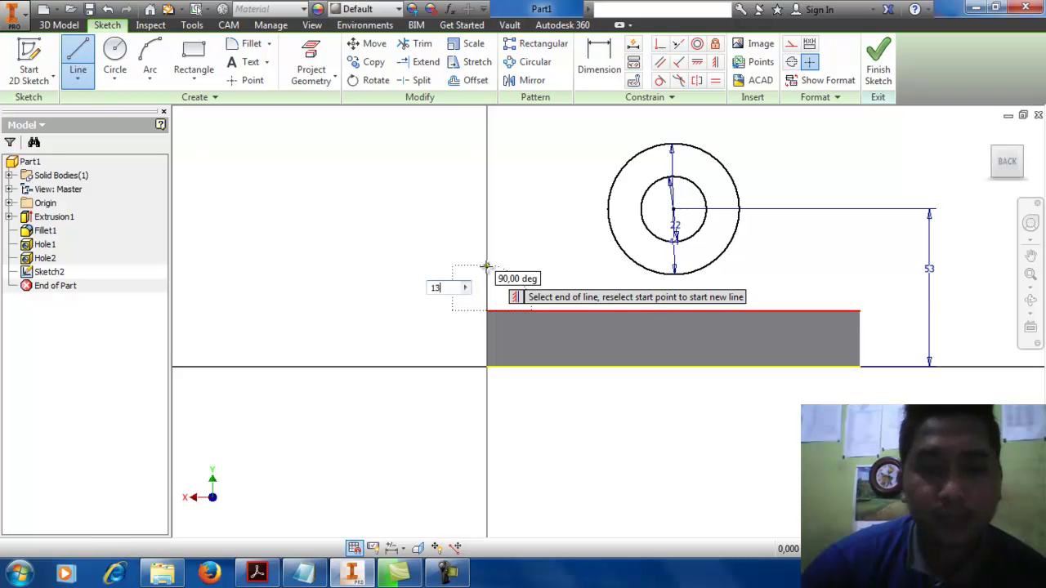
{"action": "left_click", "coordinate": [487, 271]}
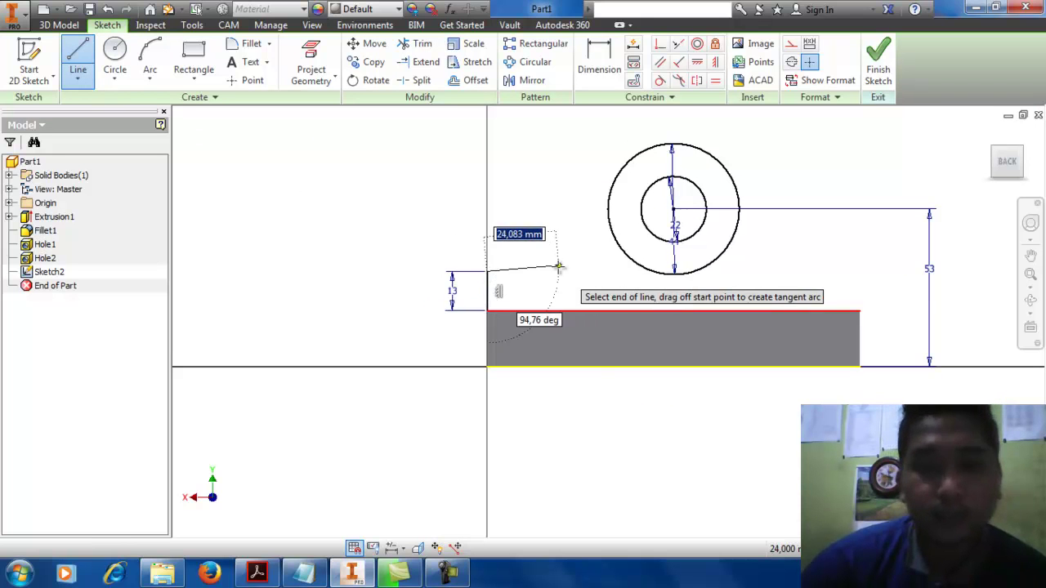
{"action": "type", "text": "13"}
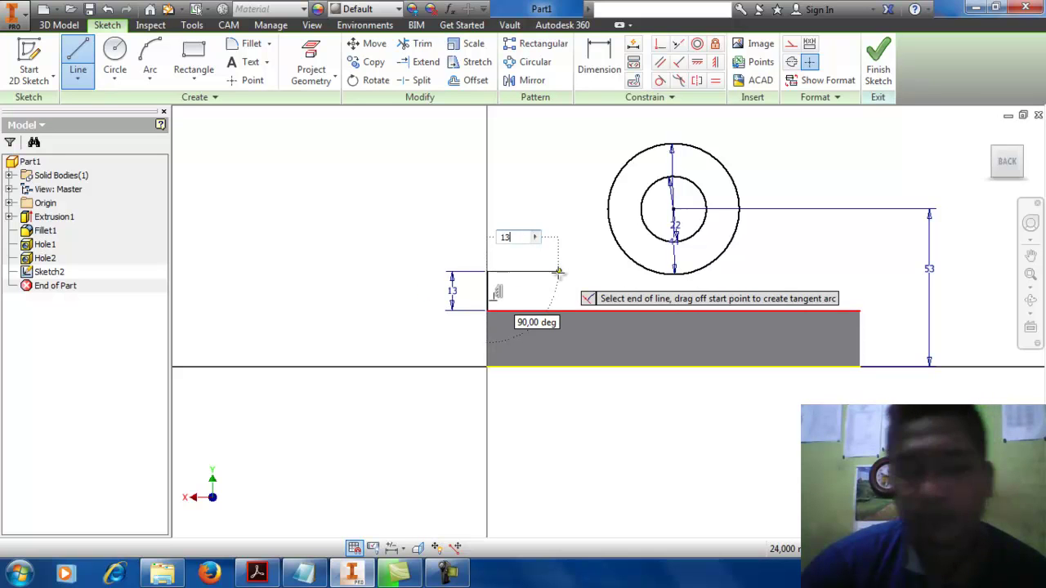
{"action": "key", "text": "Return"}
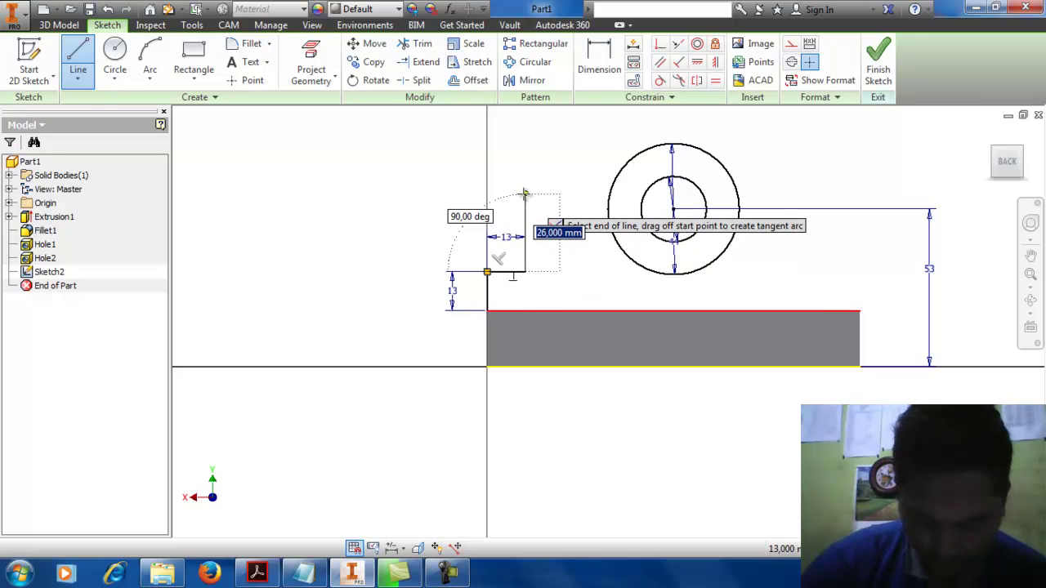
{"action": "type", "text": "32"}
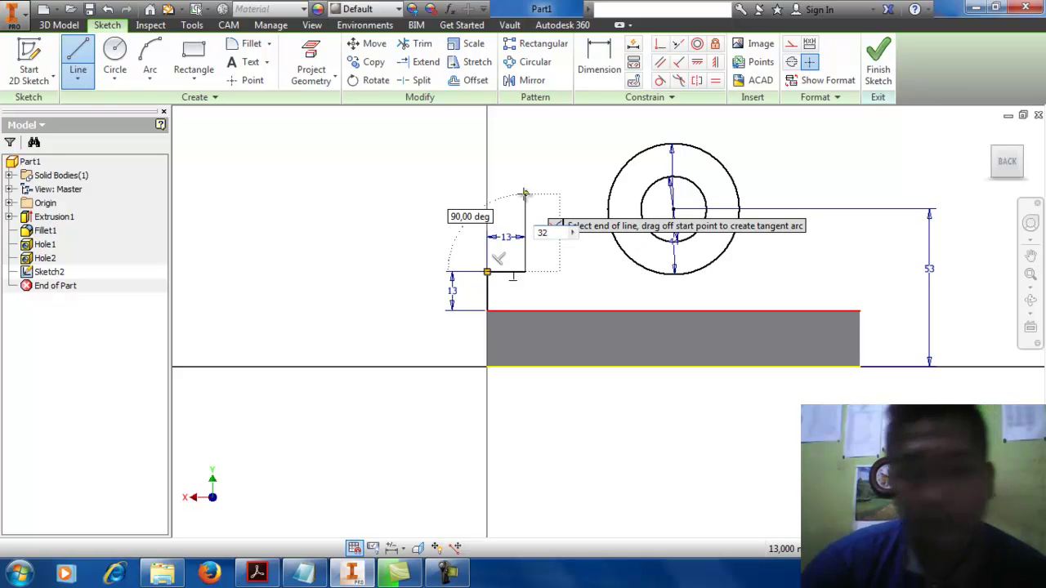
{"action": "key", "text": "Return"}
{"action": "key", "text": "Escape"}
{"action": "key", "text": "Escape"}
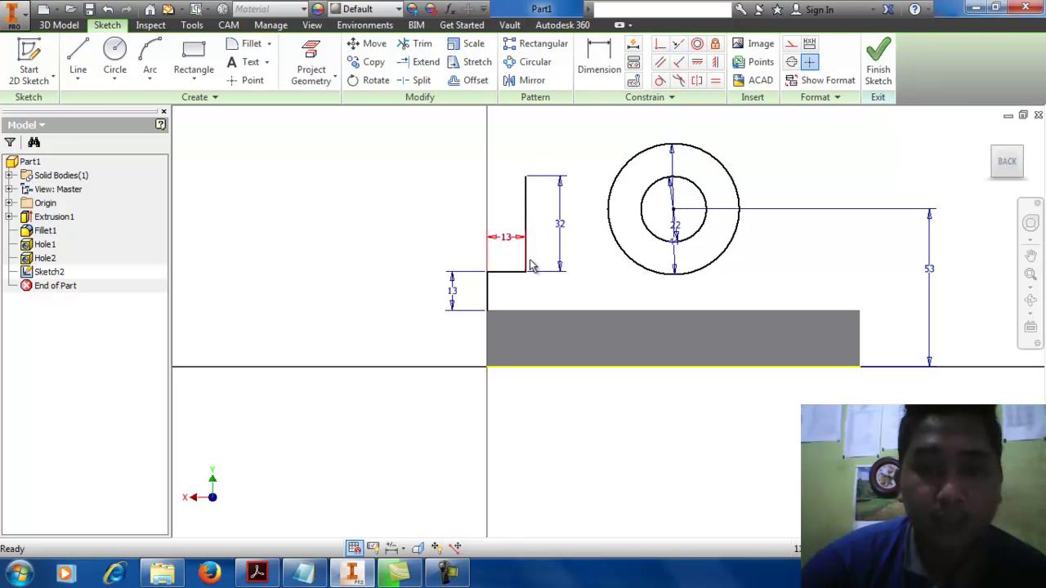
- Round the corner between the two 13 mm lines with a 13 mm fillet, undoing the first fillet made at 2 mm
{"action": "left_click", "coordinate": [247, 44]}
{"action": "left_click", "coordinate": [494, 272]}
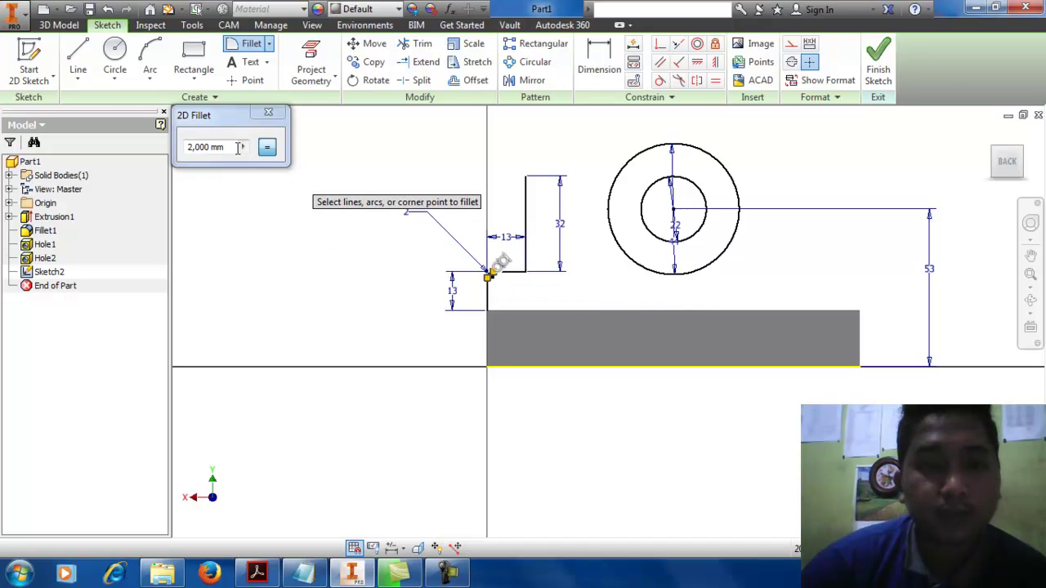
{"action": "left_click", "coordinate": [208, 147]}
{"action": "type", "text": "13"}
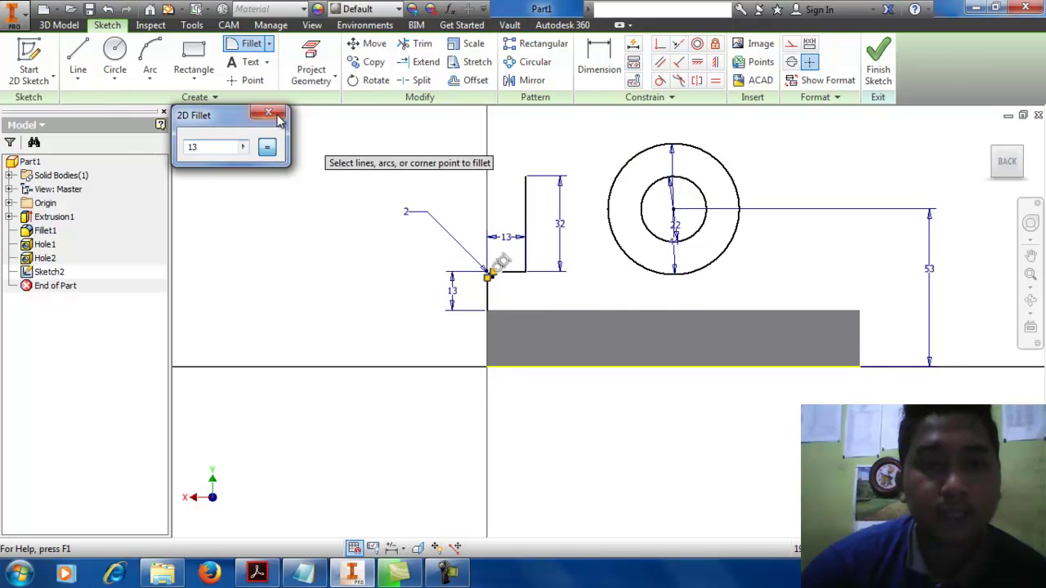
{"action": "key", "text": "Escape"}
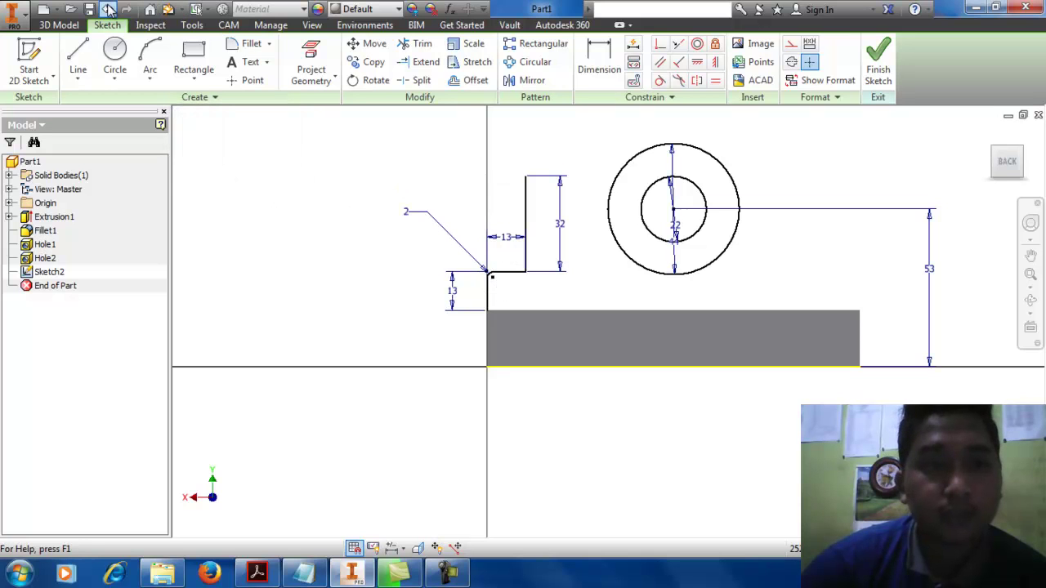
{"action": "left_click", "coordinate": [109, 9]}
{"action": "left_click", "coordinate": [251, 43]}
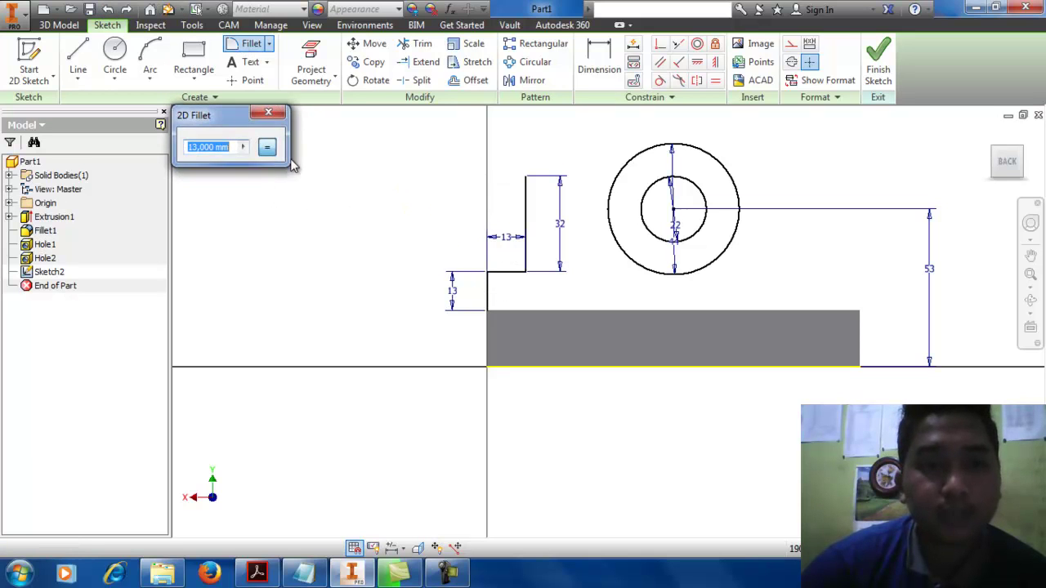
{"action": "left_click", "coordinate": [487, 297]}
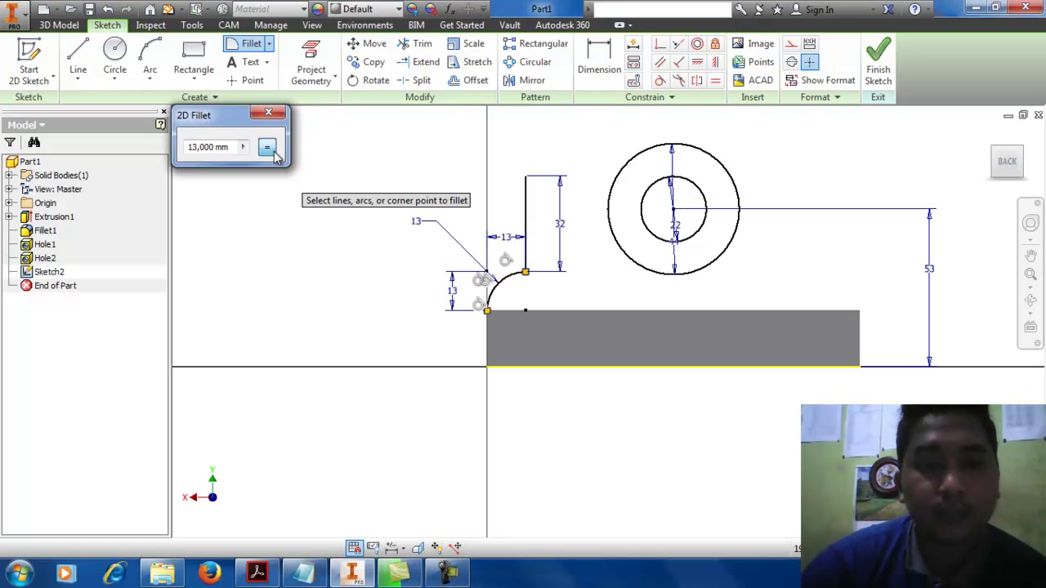
{"action": "left_click", "coordinate": [269, 113]}
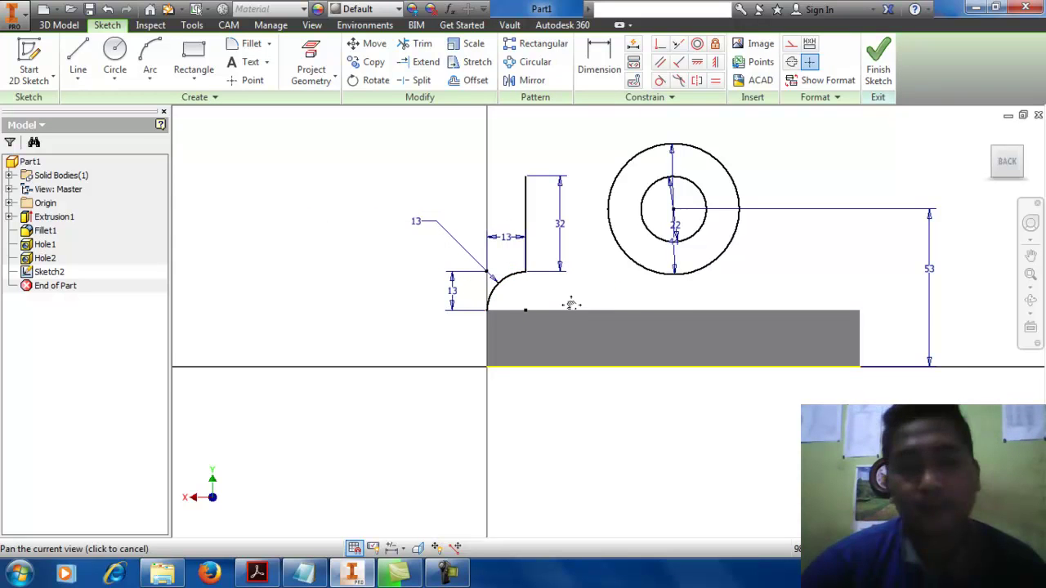
- Draw a centre-point arc about the 32 mm line's upper end, from the line's lower end to the outer circle
{"action": "middle_click_drag", "start_coordinate": [587, 320], "coordinate": [621, 326]}
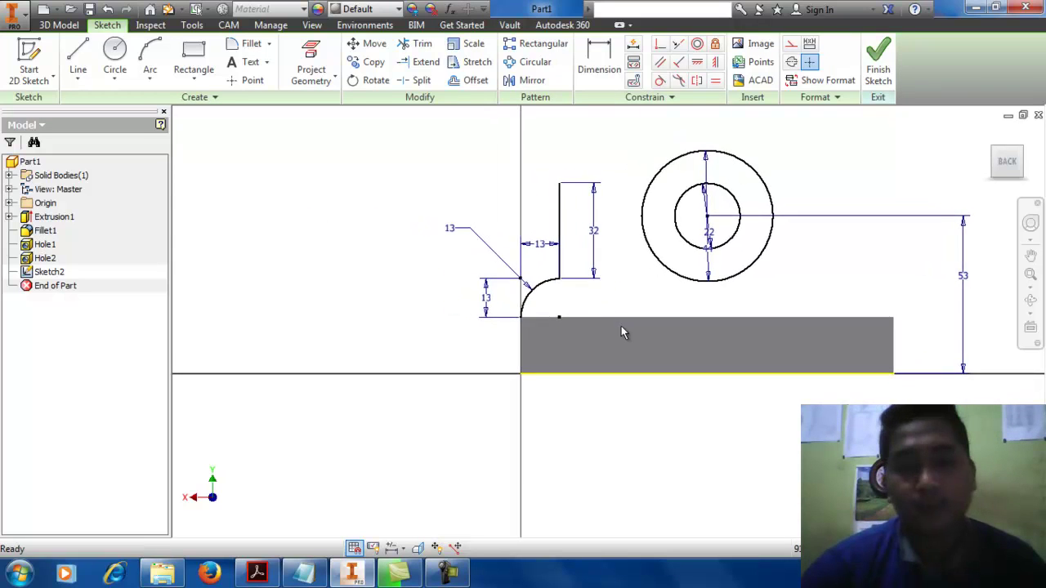
{"action": "left_click", "coordinate": [149, 82]}
{"action": "left_click", "coordinate": [187, 171]}
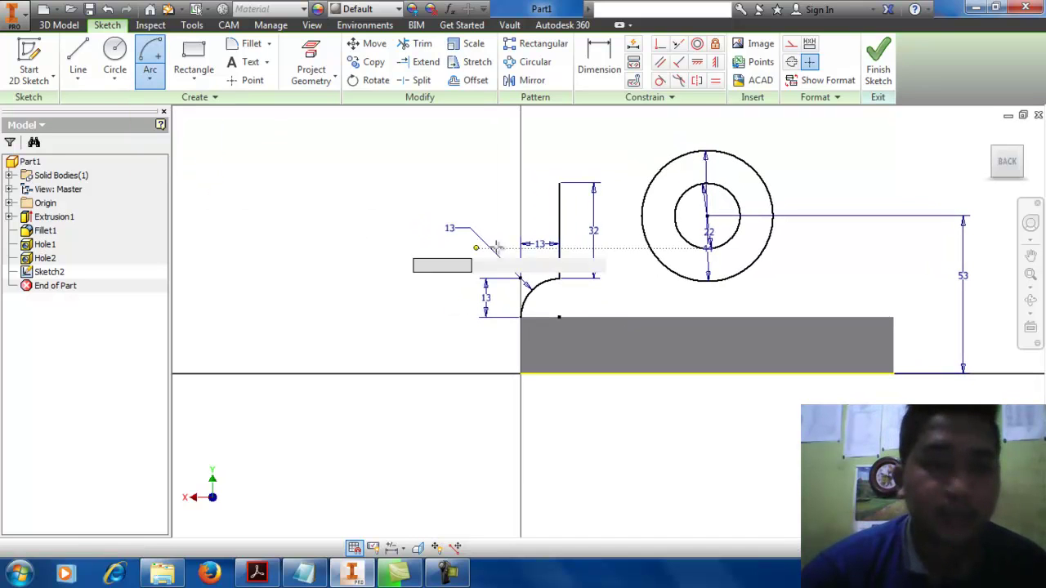
{"action": "left_click", "coordinate": [560, 183]}
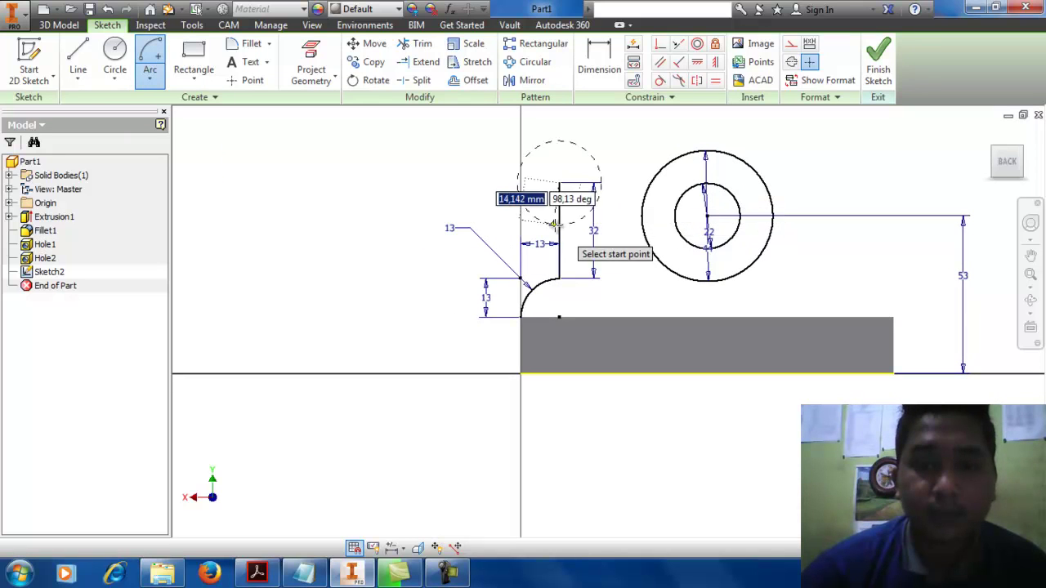
{"action": "left_click", "coordinate": [561, 277]}
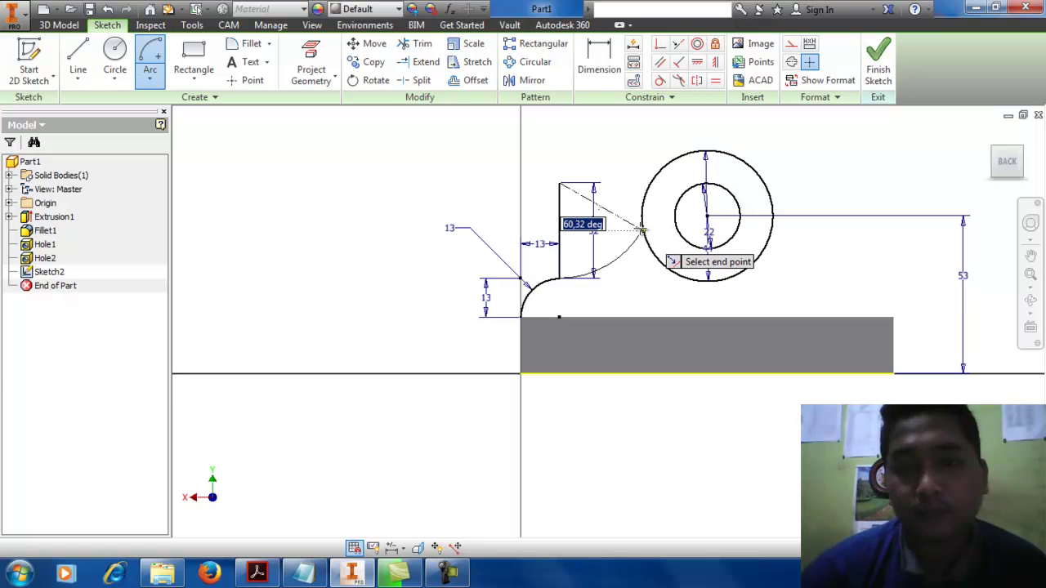
{"action": "scroll", "coordinate": [643, 230], "scroll_direction": "up", "scroll_amount": 5}
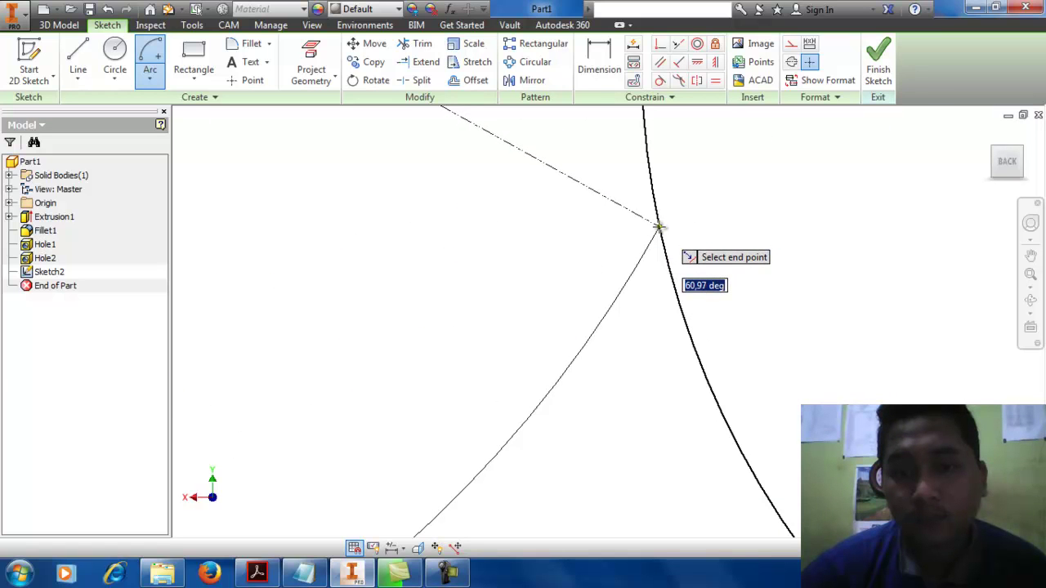
{"action": "left_click", "coordinate": [659, 227]}
{"action": "scroll", "coordinate": [684, 251], "scroll_direction": "down", "scroll_amount": 6}
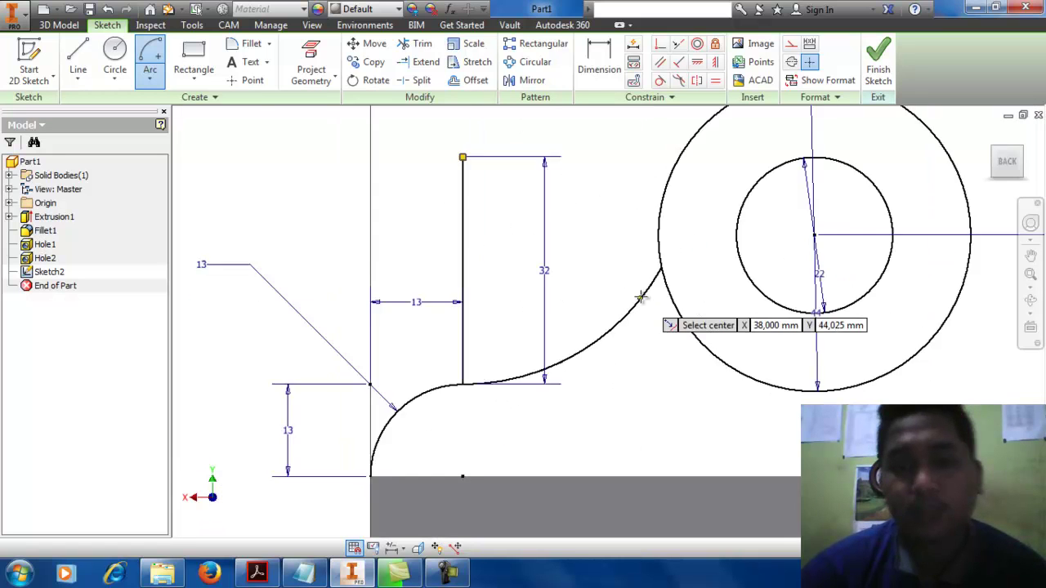
{"action": "key", "text": "Escape"}
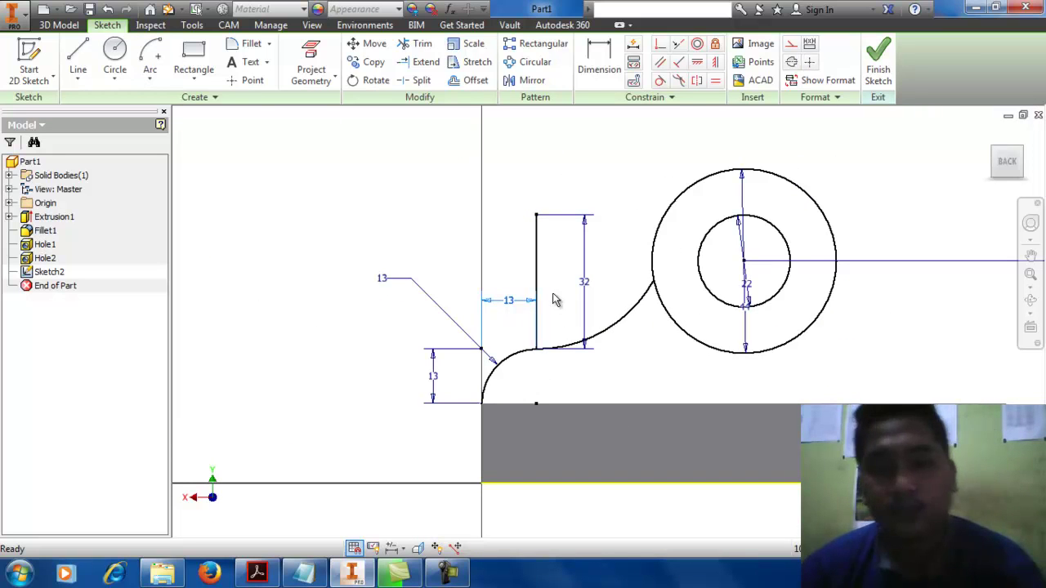
- Try to make the new arc tangent to the 44 mm circle
{"action": "left_click", "coordinate": [660, 81]}
{"action": "left_click", "coordinate": [649, 291]}
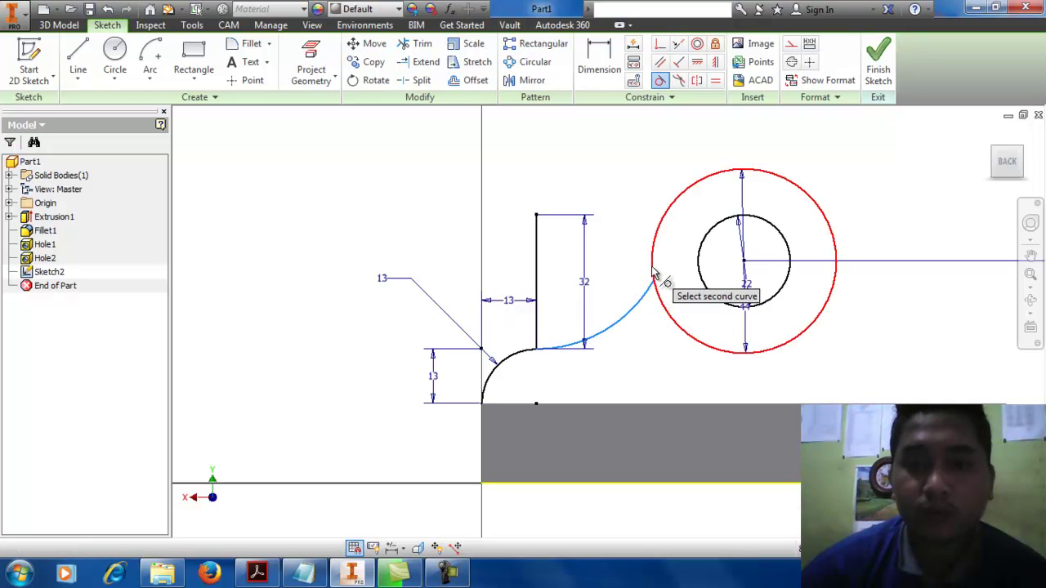
{"action": "left_click", "coordinate": [653, 273]}
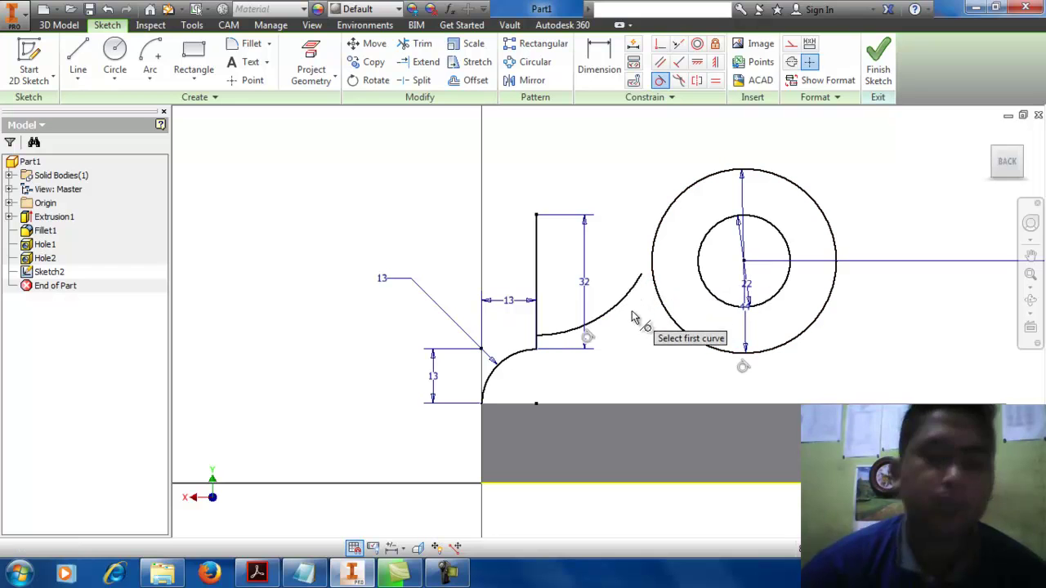
{"action": "key", "text": "Escape"}
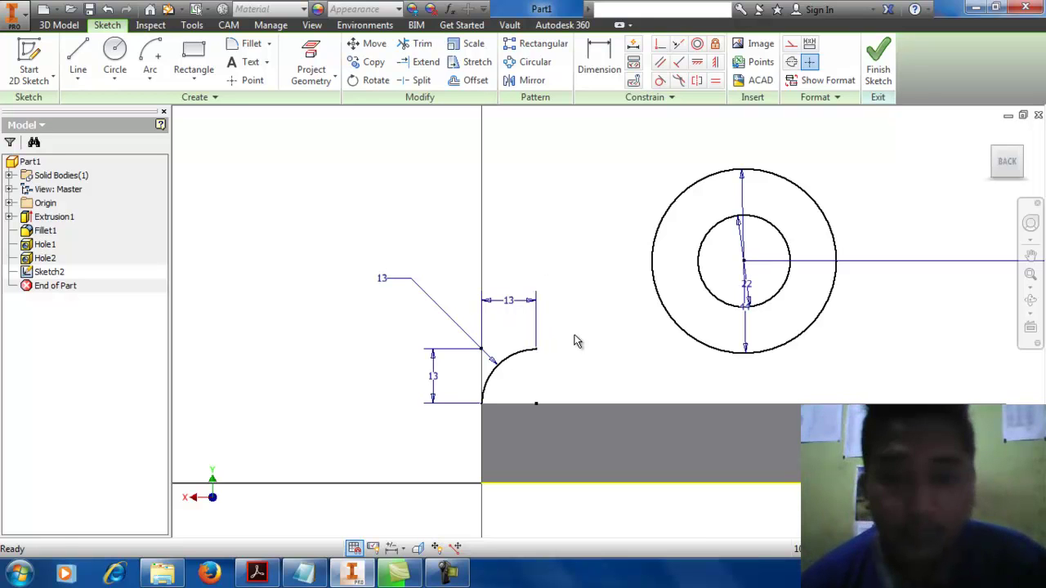
- Redraw the 32 mm vertical line upward from the upper end of the 13 mm fillet arc
{"action": "left_click", "coordinate": [77, 58]}
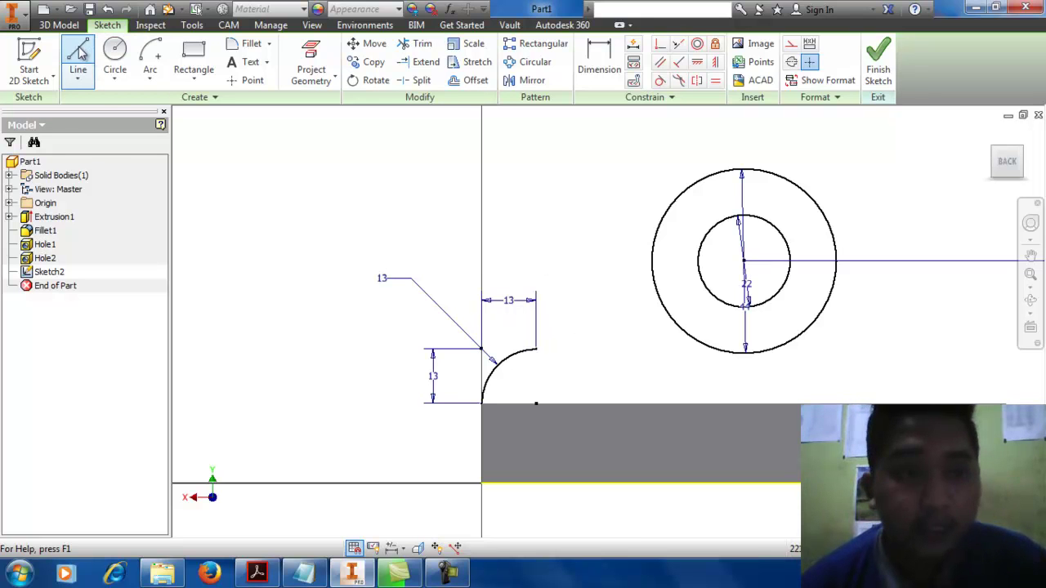
{"action": "left_click", "coordinate": [537, 349]}
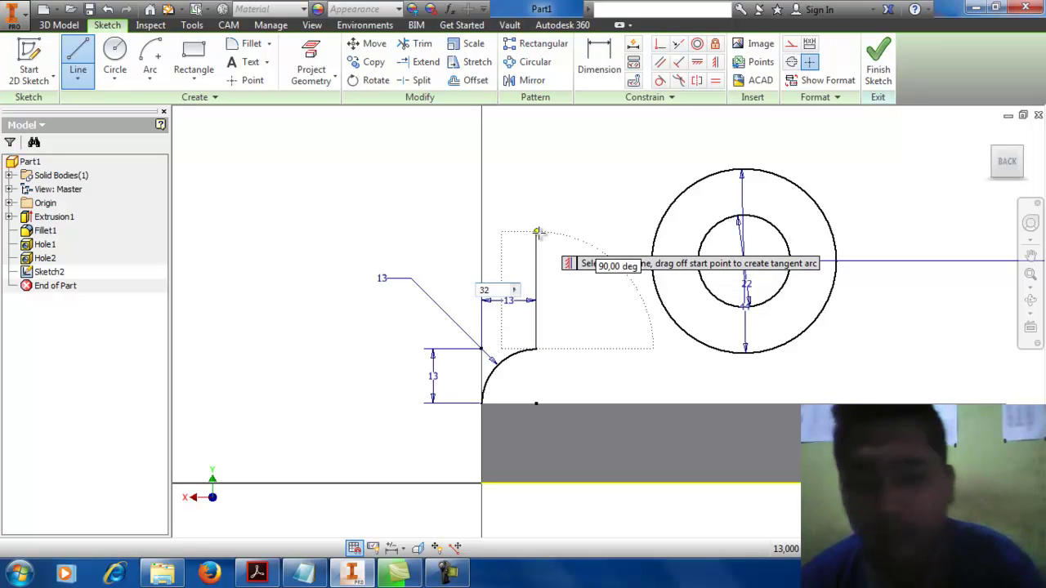
{"action": "key", "text": "Return"}
{"action": "key", "text": "Escape"}
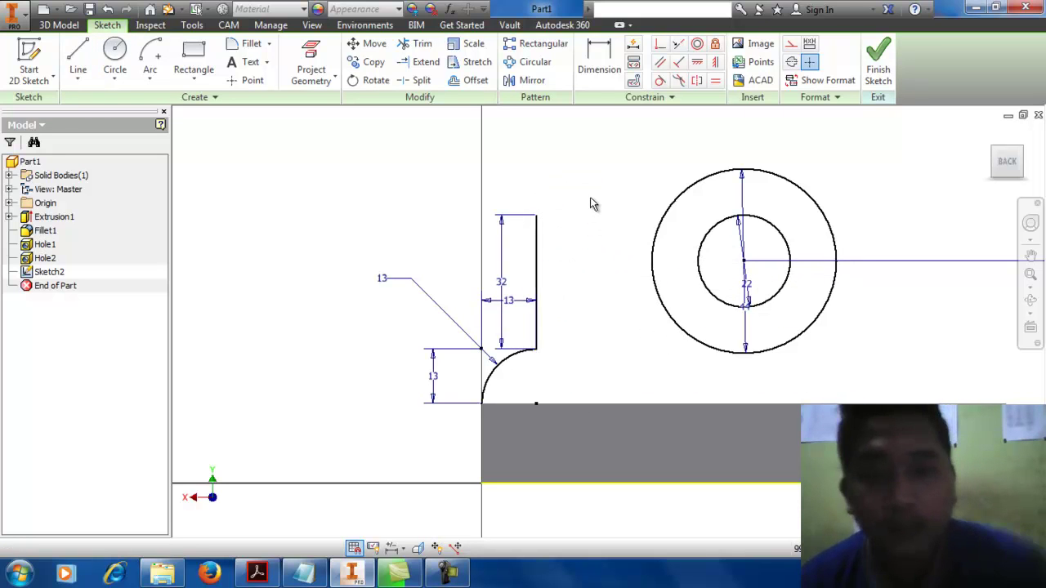
- Draw a 64 mm diameter circle centred on the upper end of the 32 mm vertical line
{"action": "left_click", "coordinate": [114, 57]}
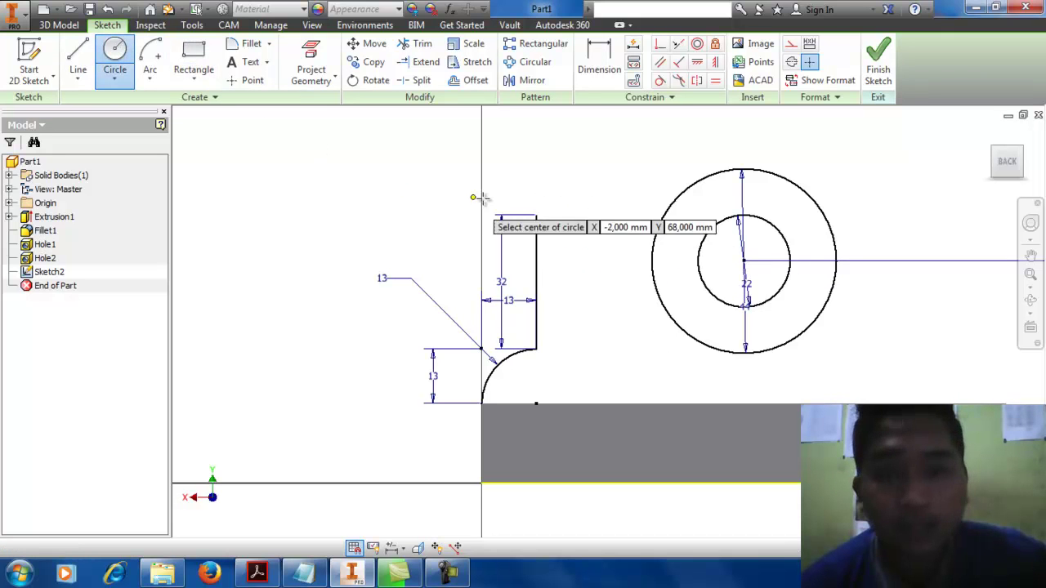
{"action": "left_click", "coordinate": [536, 216]}
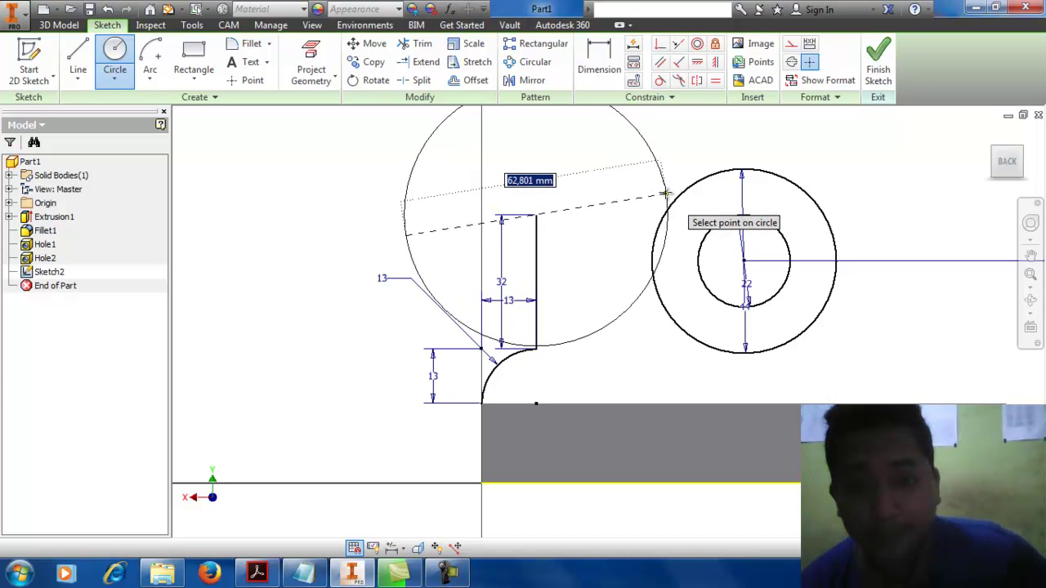
{"action": "type", "text": "64"}
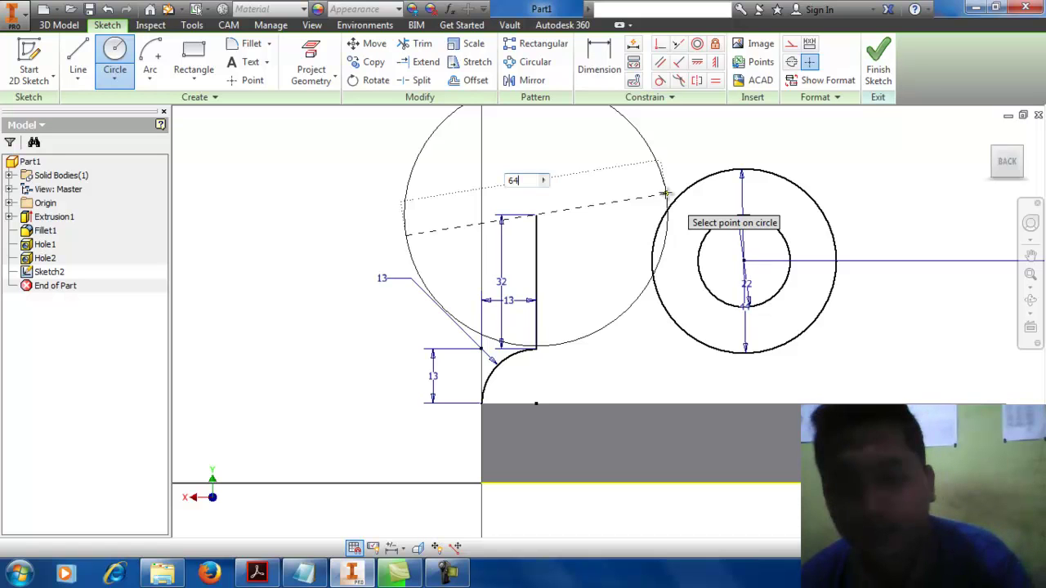
{"action": "key", "text": "Return"}
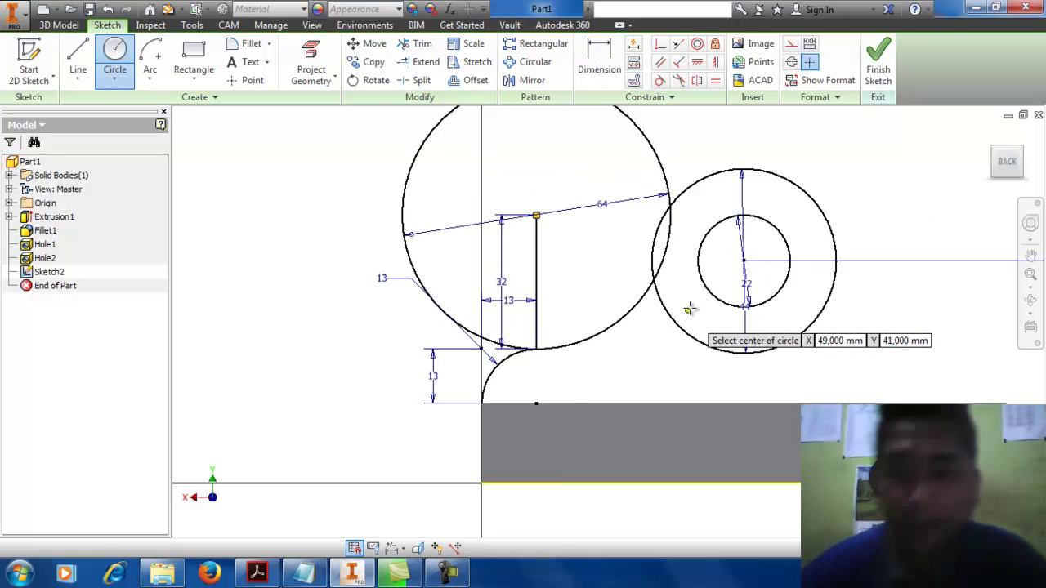
- Dimension the horizontal distance from the concentric circles' centre to the base plate's vertical edge beneath the 13 mm fillet arc
{"action": "scroll", "coordinate": [690, 334], "scroll_direction": "down", "scroll_amount": 3}
{"action": "mouse_move", "coordinate": [689, 334]}
{"action": "middle_mouse_down"}
{"action": "mouse_move", "coordinate": [646, 327]}
{"action": "mouse_move", "coordinate": [654, 331]}
{"action": "middle_mouse_up"}
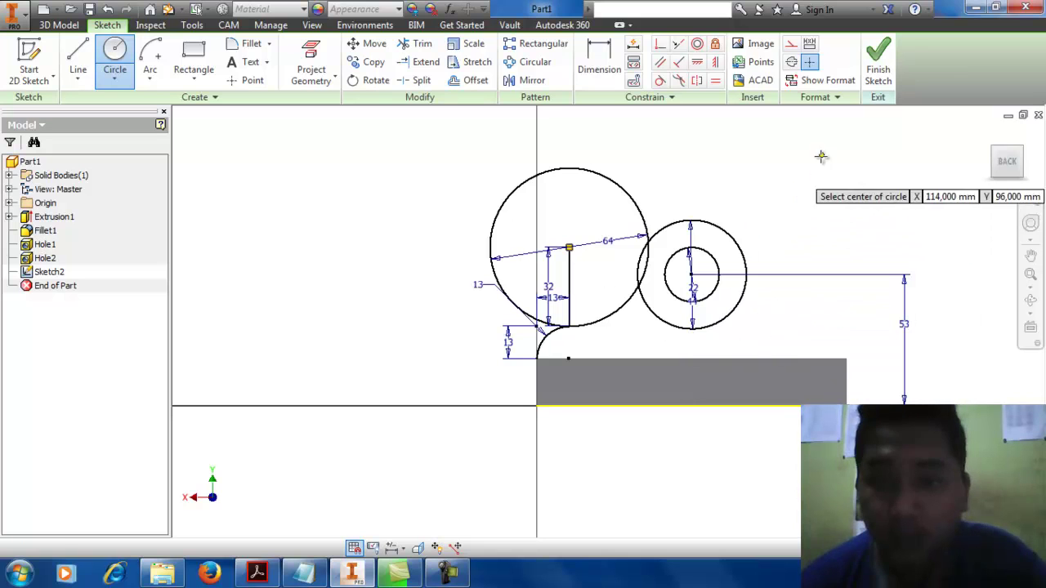
{"action": "left_click", "coordinate": [599, 57]}
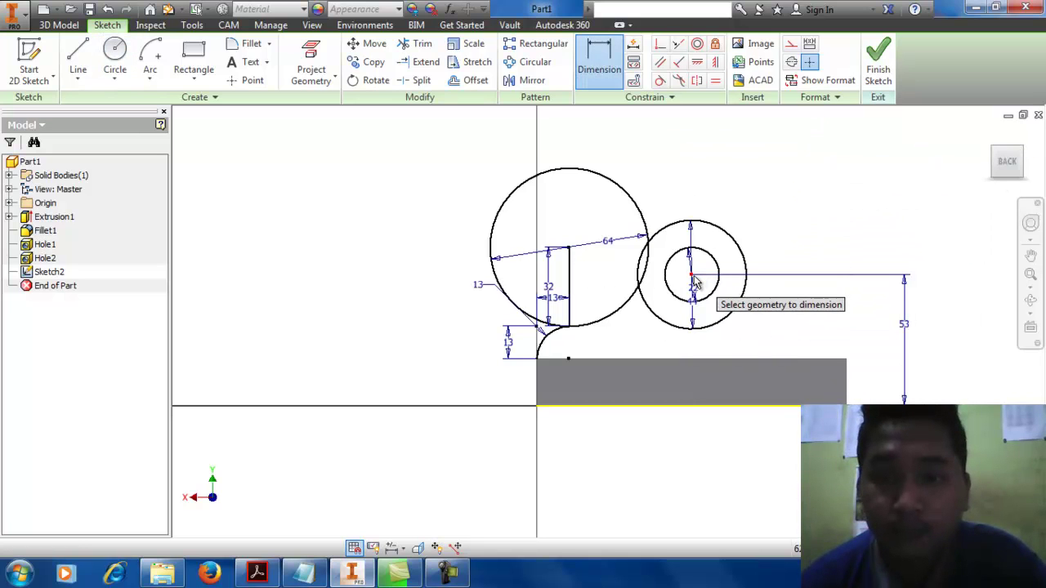
{"action": "left_click", "coordinate": [542, 399]}
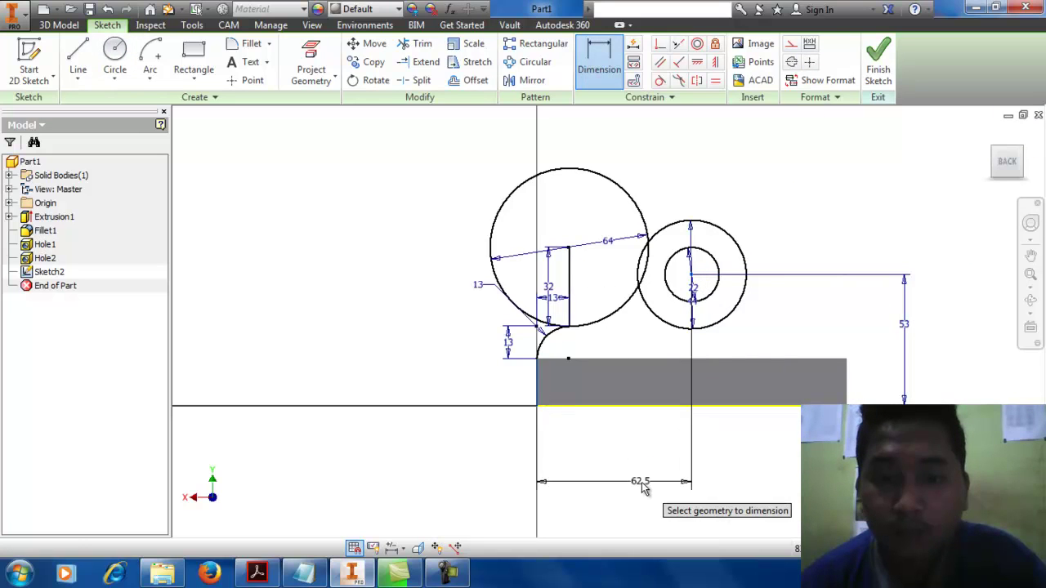